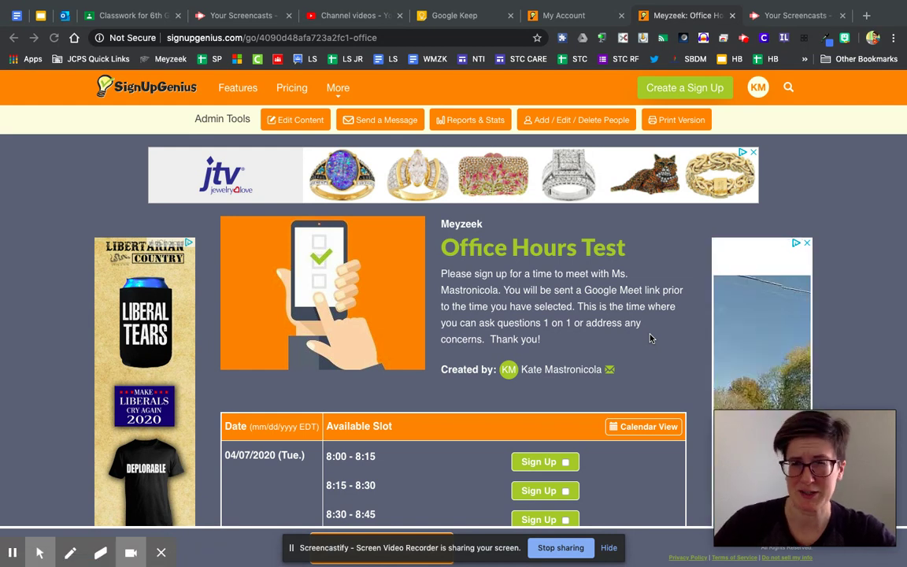
Review the Office Hours Test sign up, examining its description, dates and available 15-minute time slots
scroll(650, 338, down, 1)
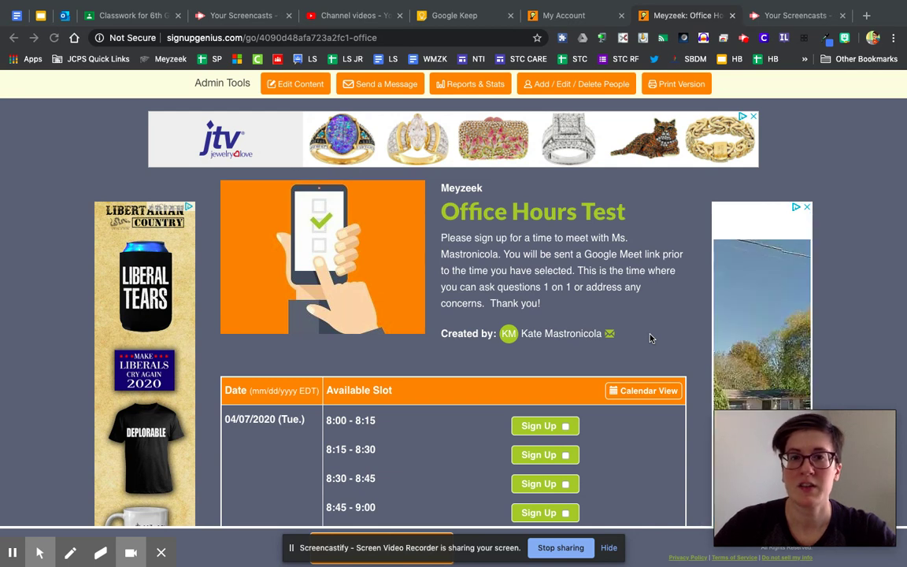
scroll(650, 338, down, 1)
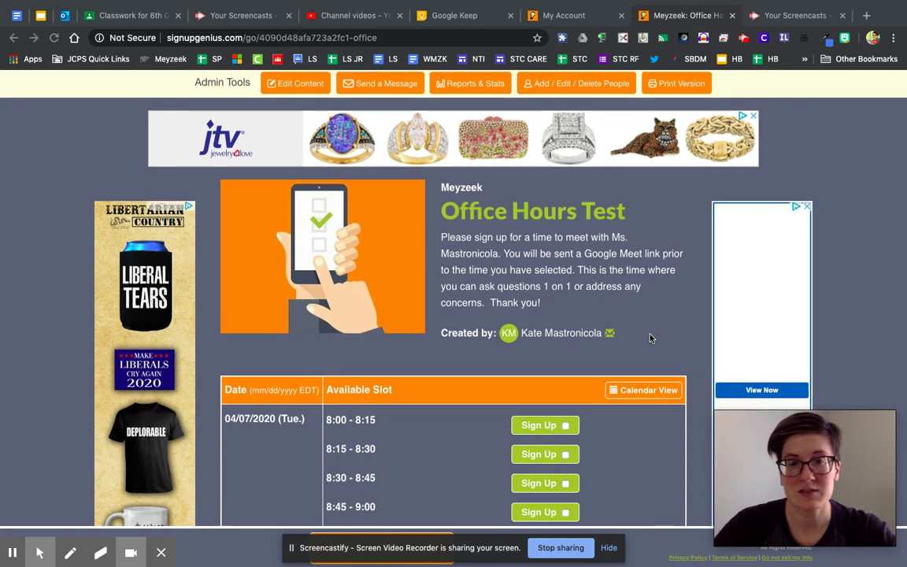
scroll(650, 337, down, 3)
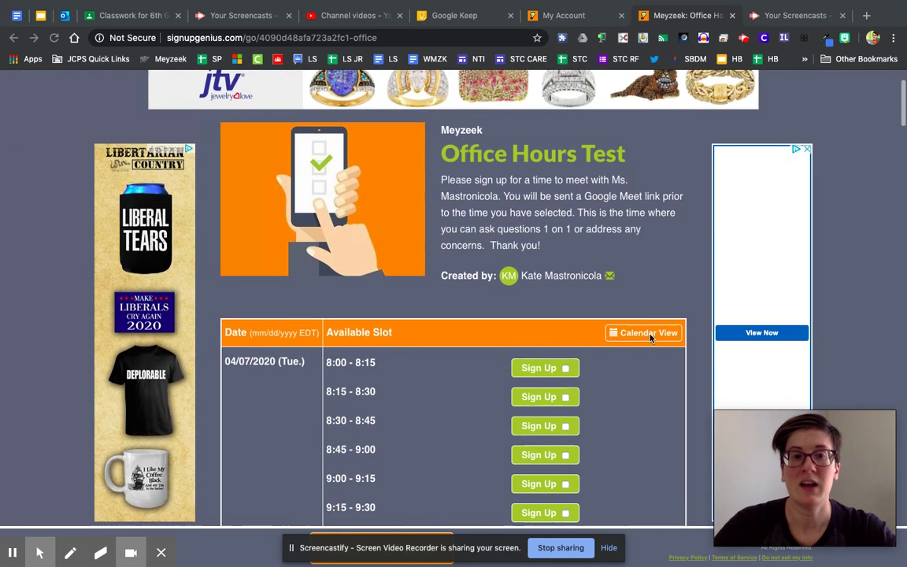
scroll(650, 338, down, 1)
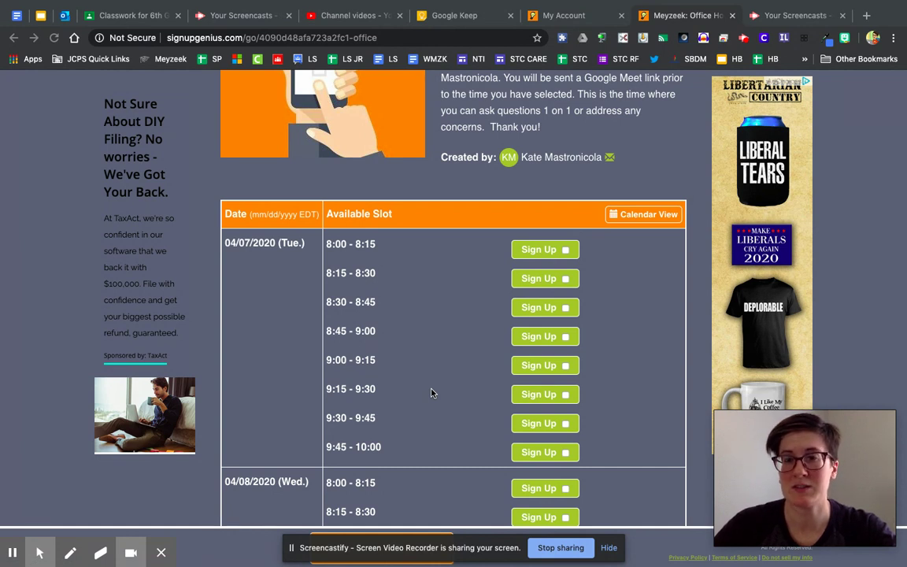
scroll(431, 392, up, 3)
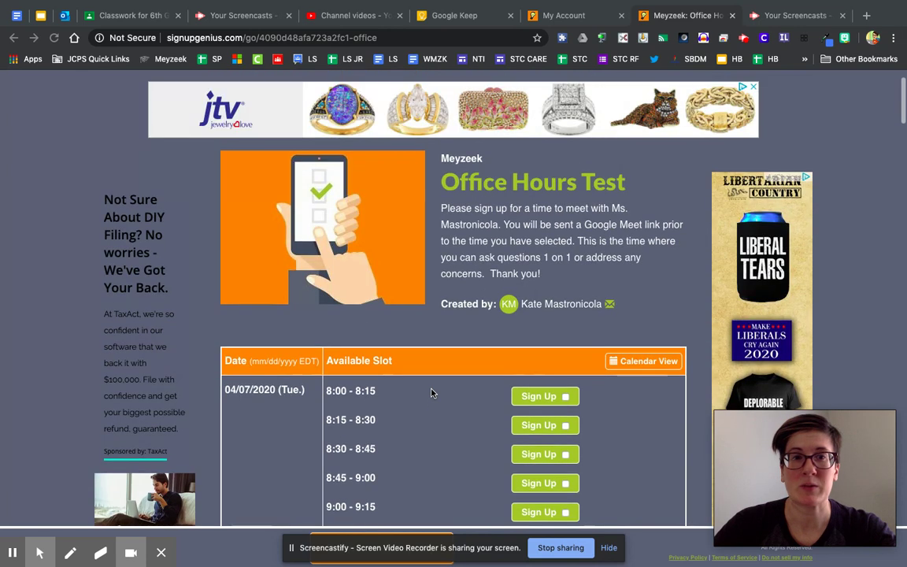
scroll(432, 392, up, 1)
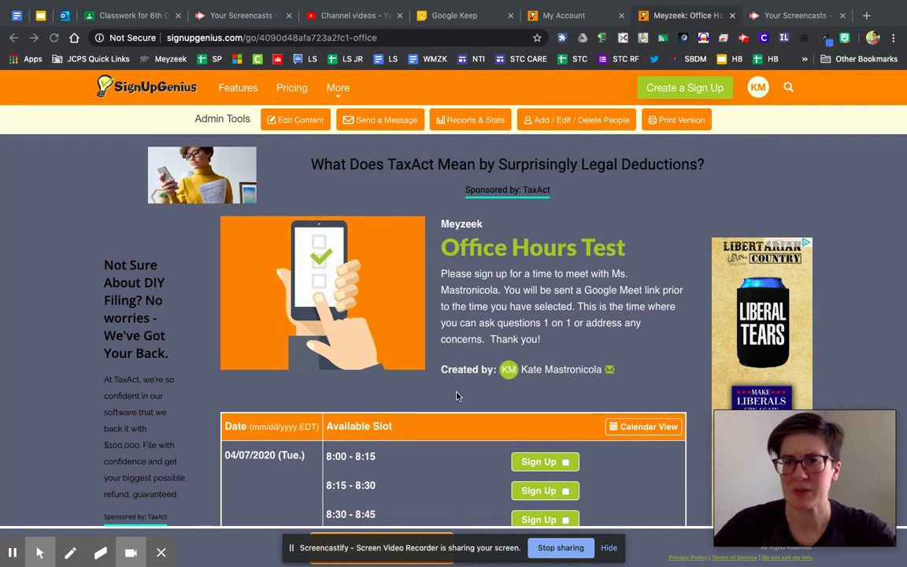
scroll(455, 395, down, 2)
scroll(456, 395, down, 2)
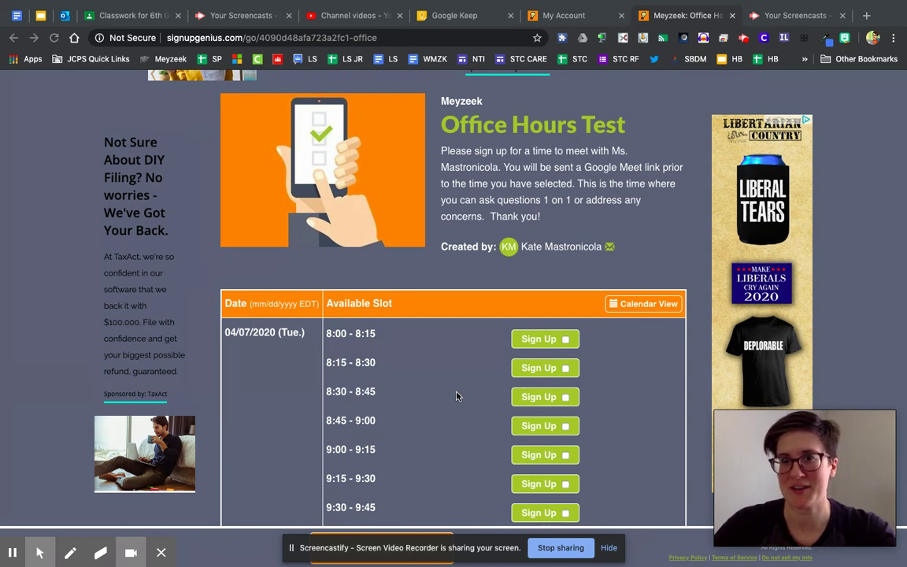
scroll(456, 395, down, 1)
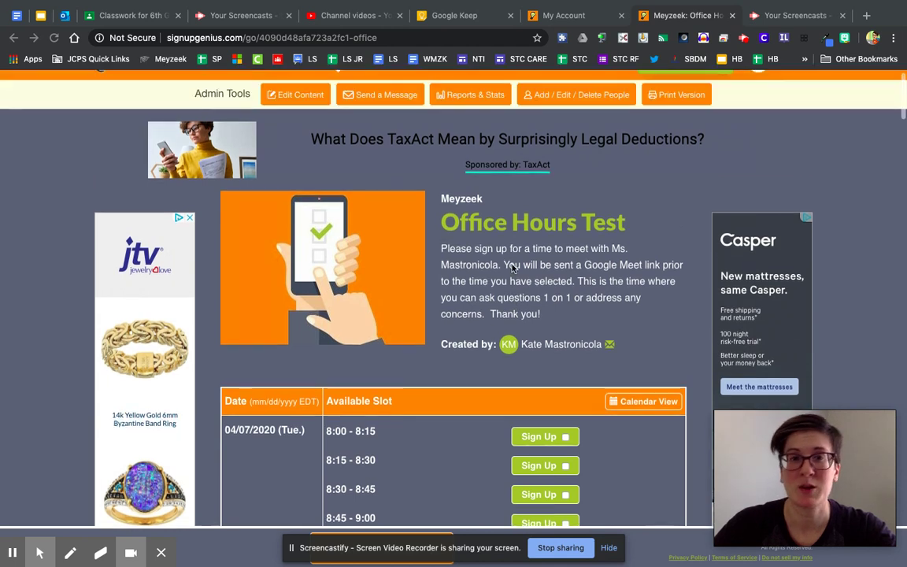
scroll(512, 260, down, 5)
scroll(512, 268, down, 4)
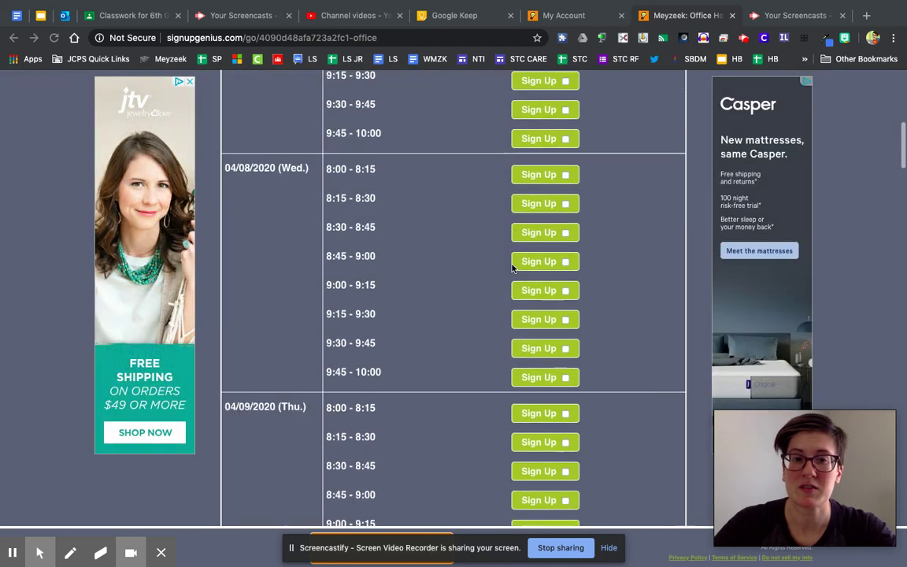
scroll(511, 268, up, 2)
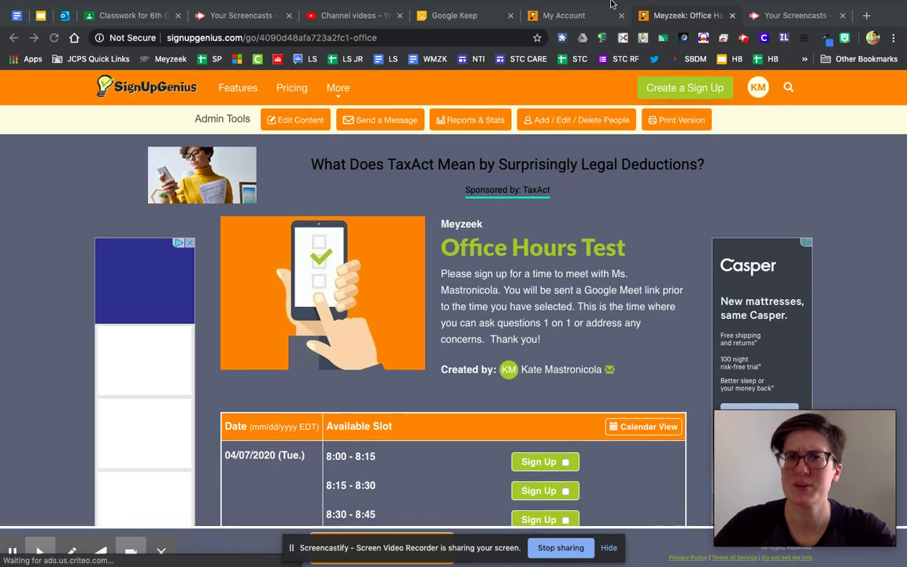
Switch to the My Account page with the list of created sign ups and start creating a new sign up
mouse_move(611, 3)
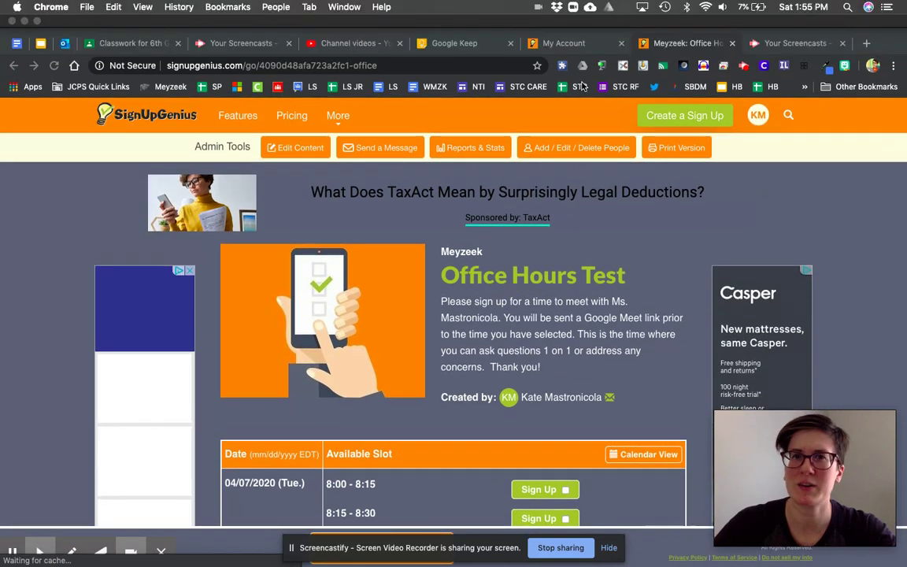
click(565, 44)
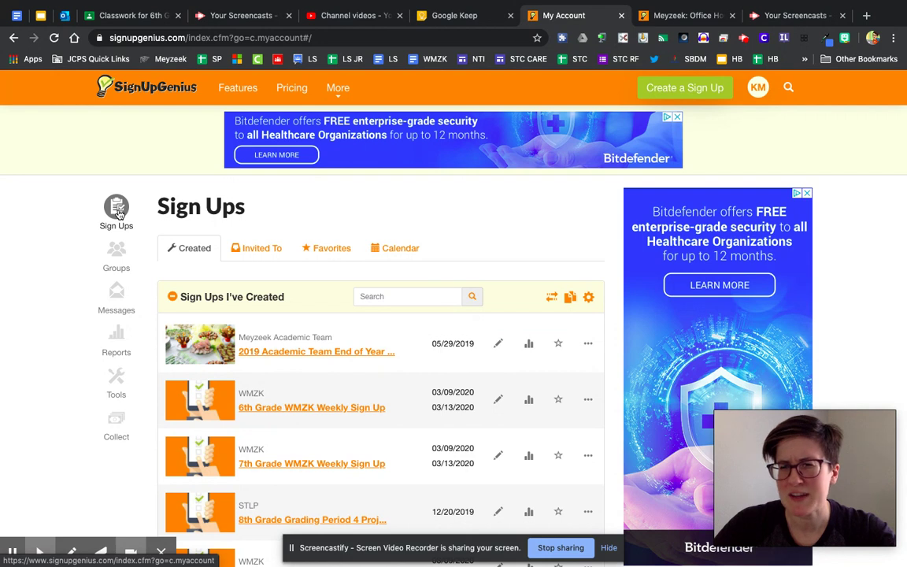
scroll(166, 414, down, 3)
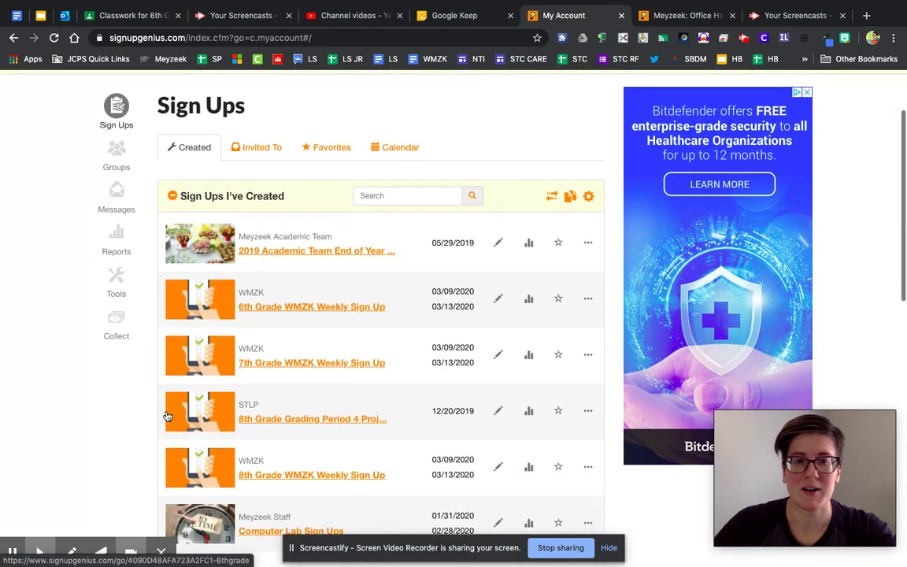
scroll(166, 415, down, 3)
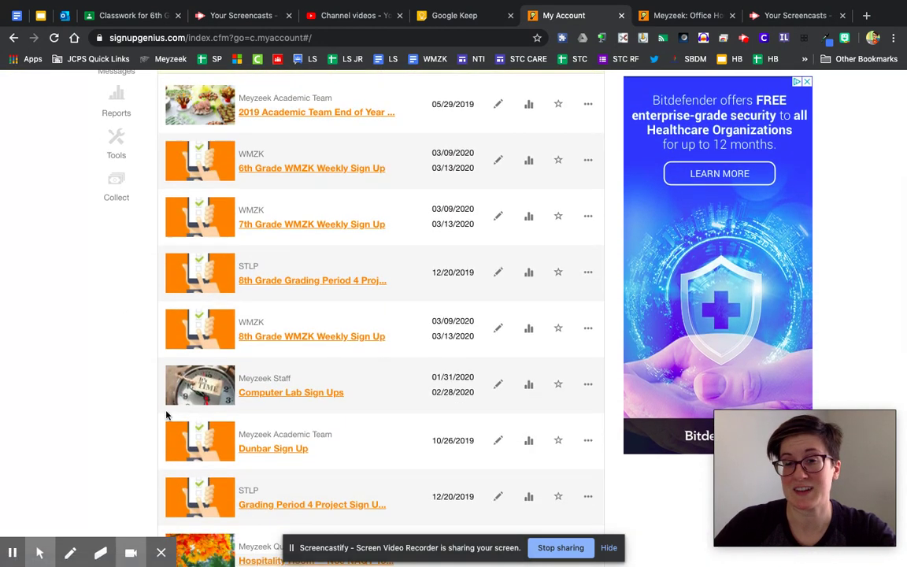
scroll(166, 415, up, 5)
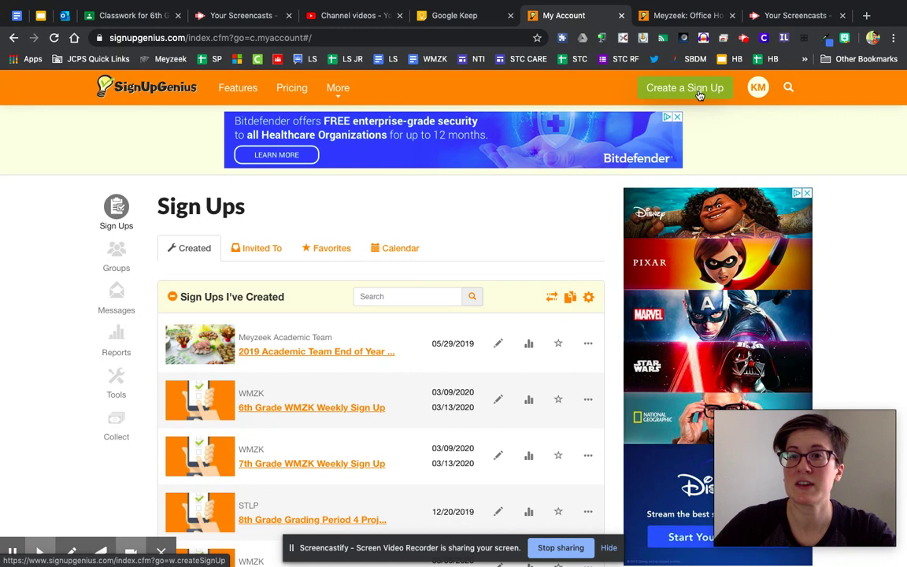
click(699, 93)
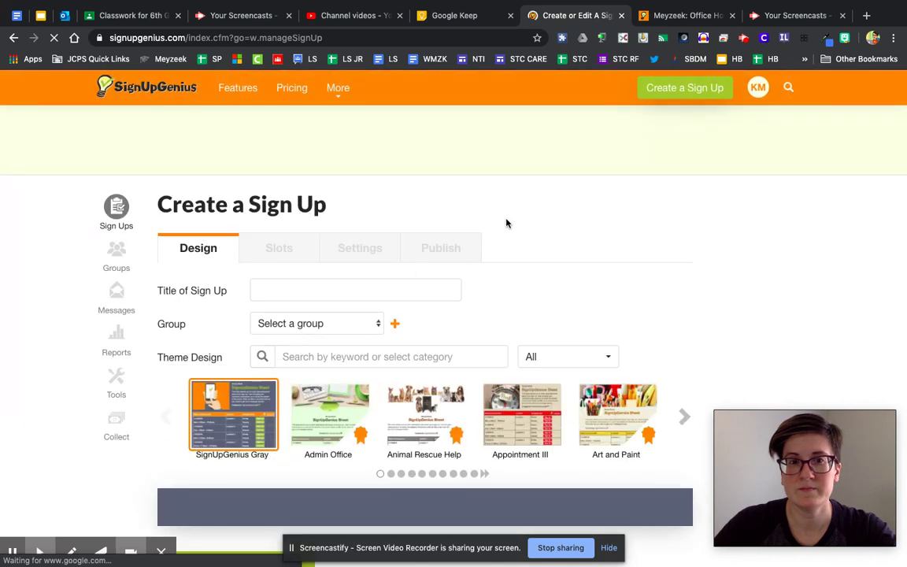
Title the new sign up "Office Hours" and assign it to the Meyzeek group
click(324, 292)
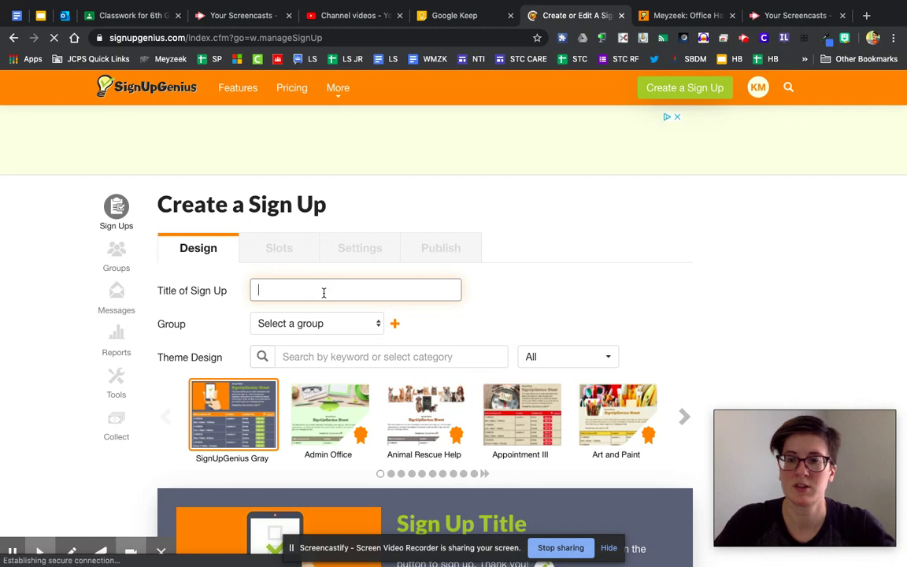
text(O)
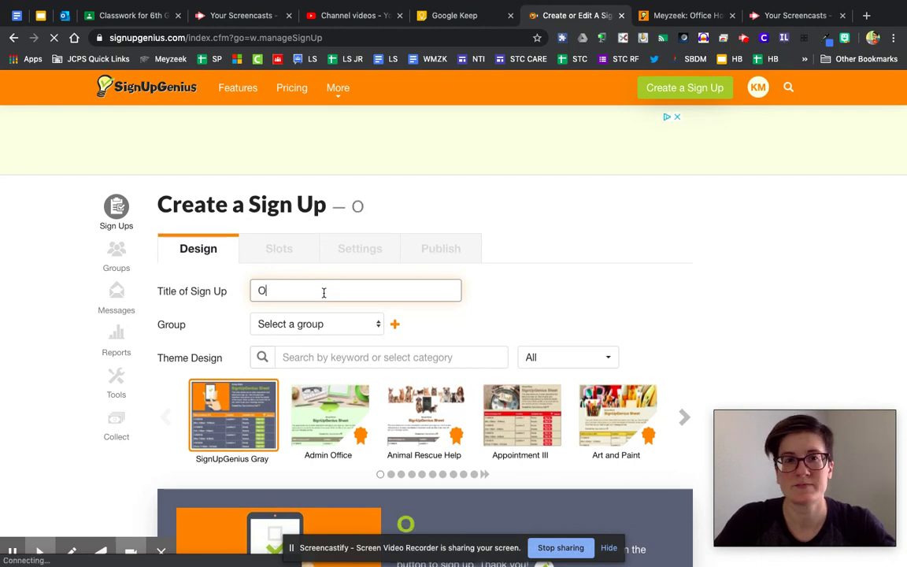
text(ffice )
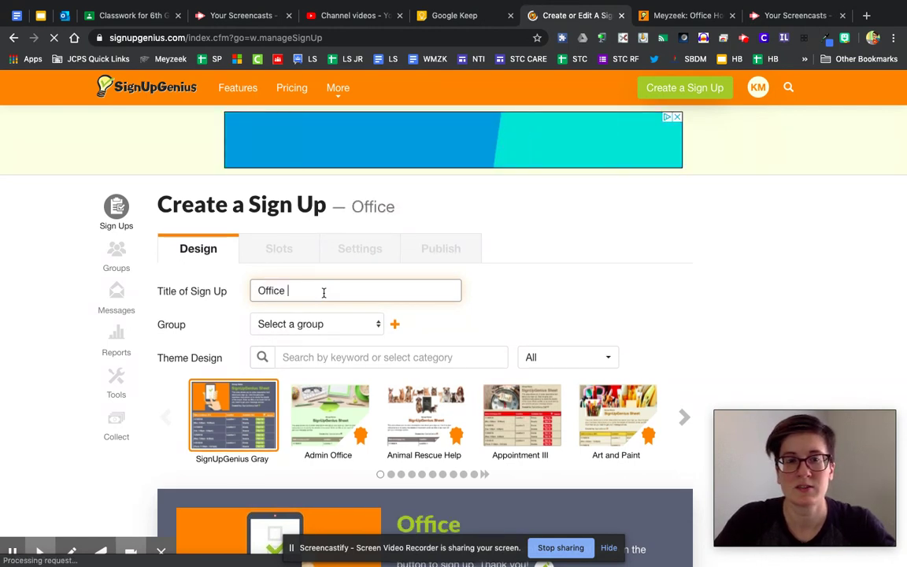
text(Hourse)
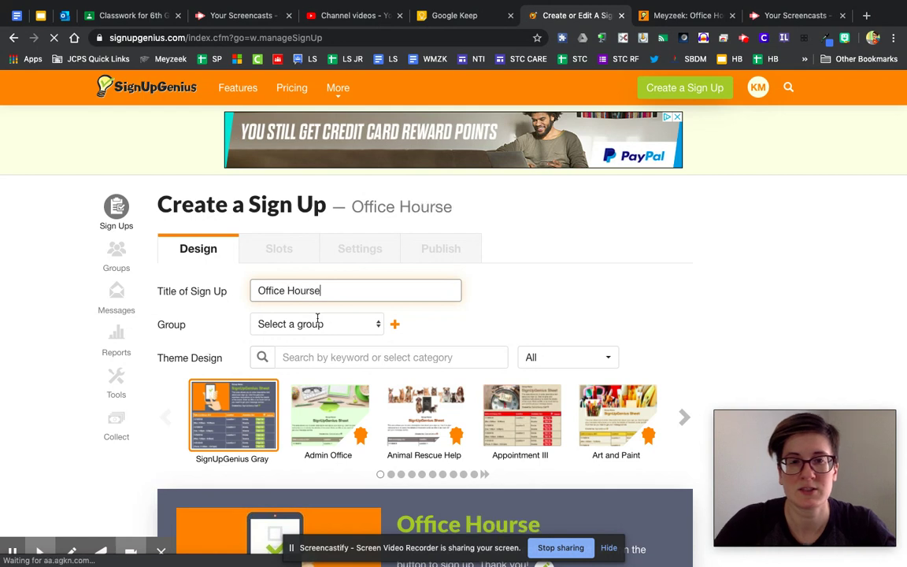
key(BackSpace)
key(BackSpace)
key(BackSpace)
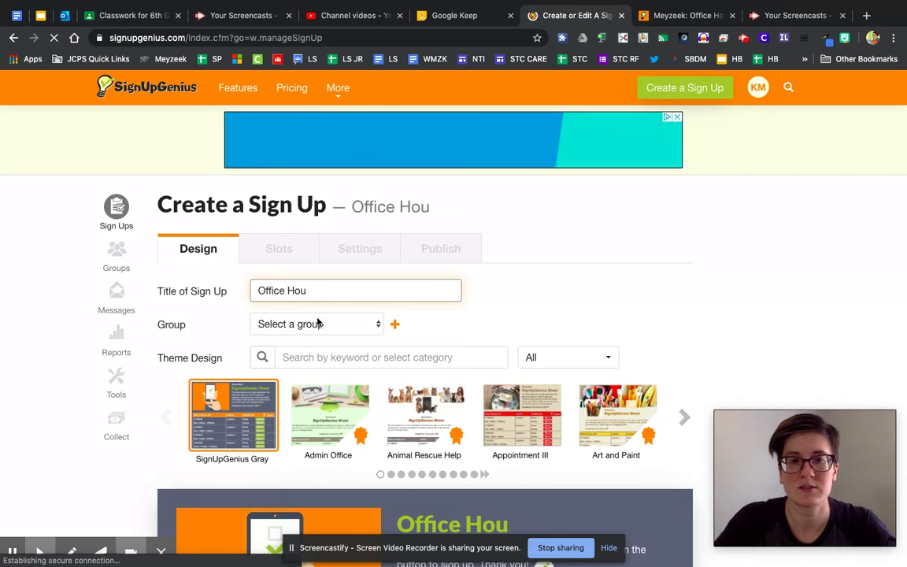
text(rs)
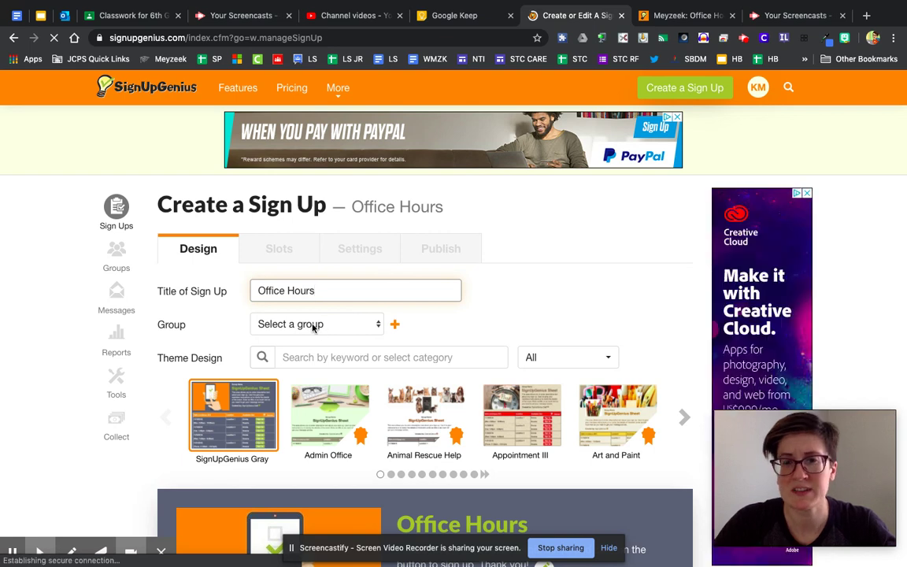
click(314, 325)
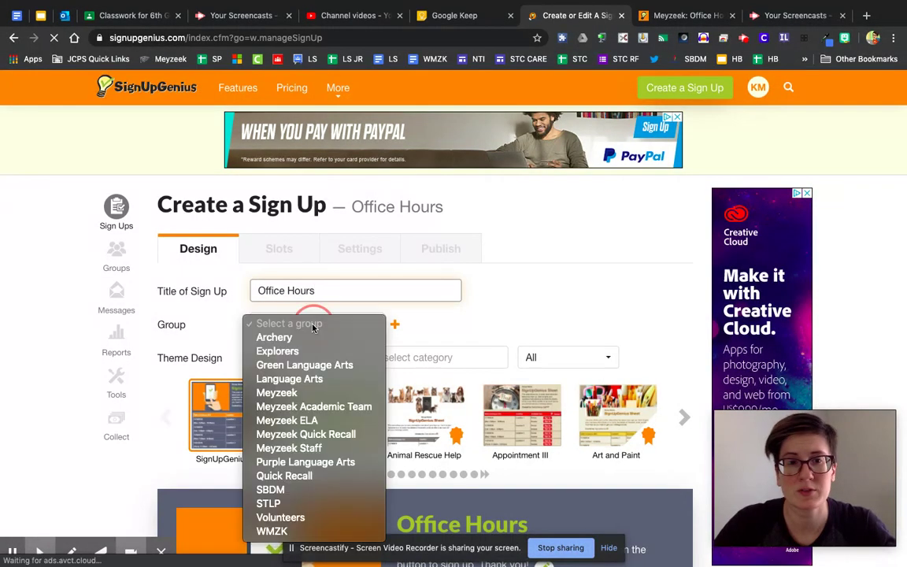
click(320, 392)
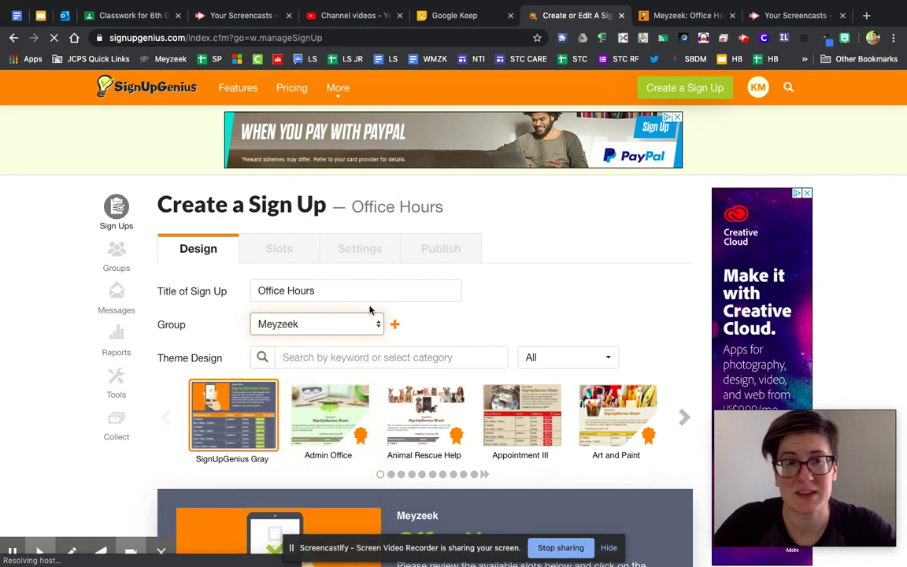
In the sign up's description, replace the text after "slots below and" with "pick a time to meet with" followed by the teacher's name
scroll(441, 298, down, 5)
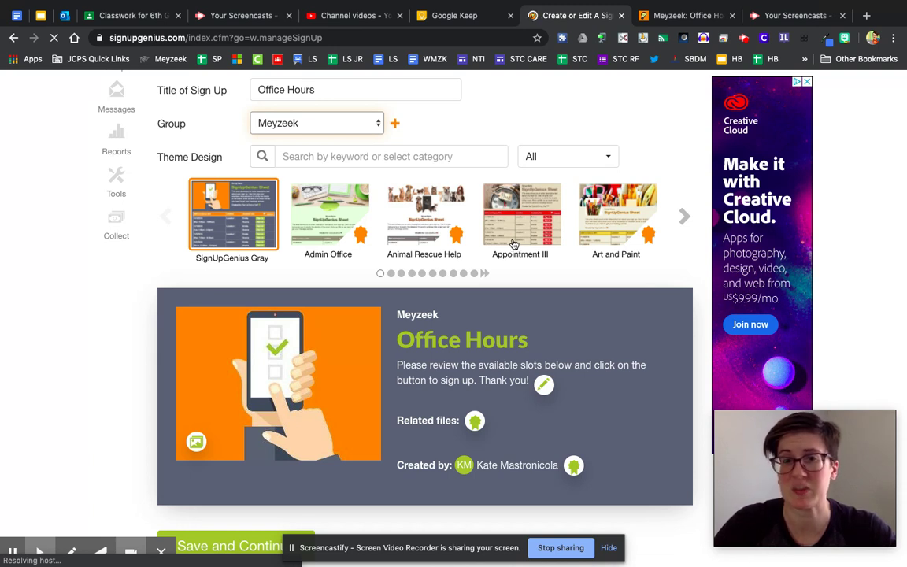
scroll(370, 330, down, 2)
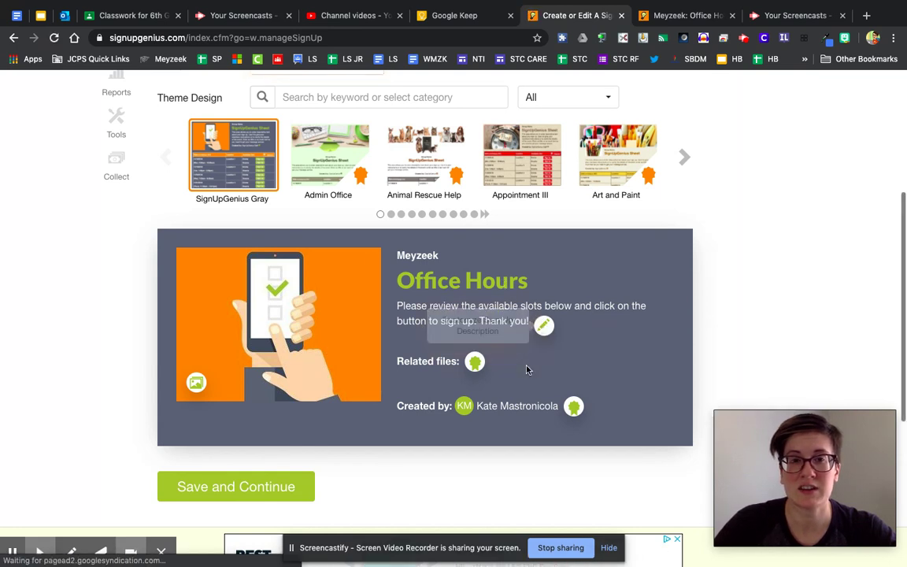
click(543, 325)
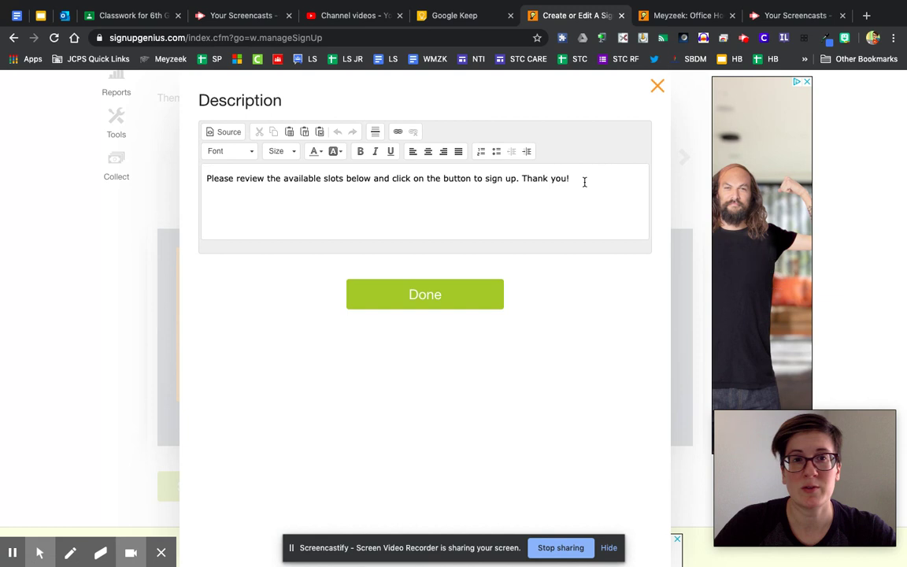
drag(584, 181, 243, 178)
click(242, 178)
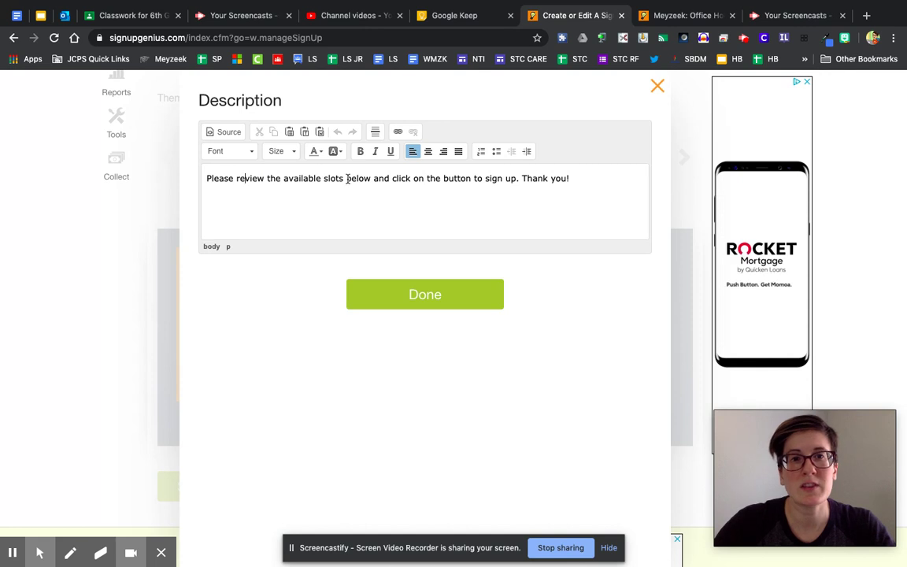
click(580, 176)
drag(579, 175, 395, 182)
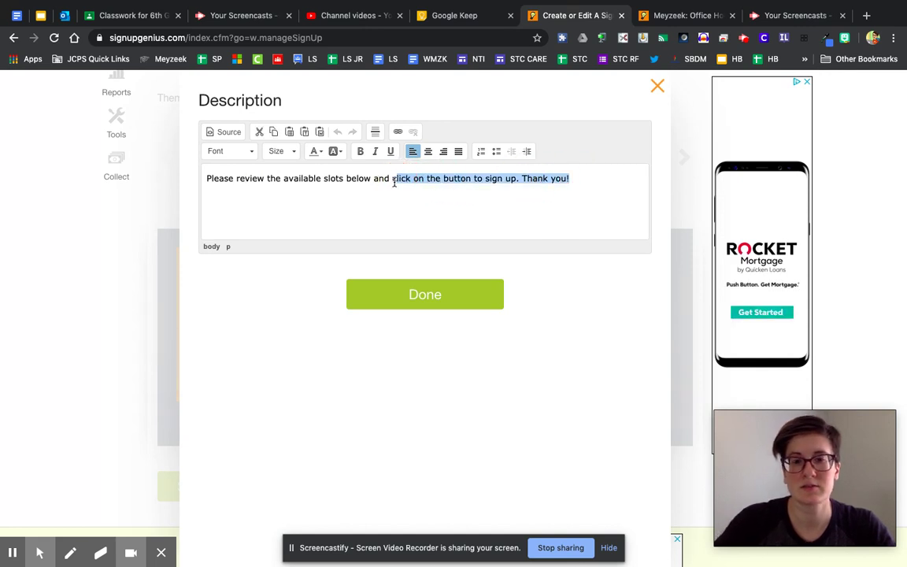
key(BackSpace)
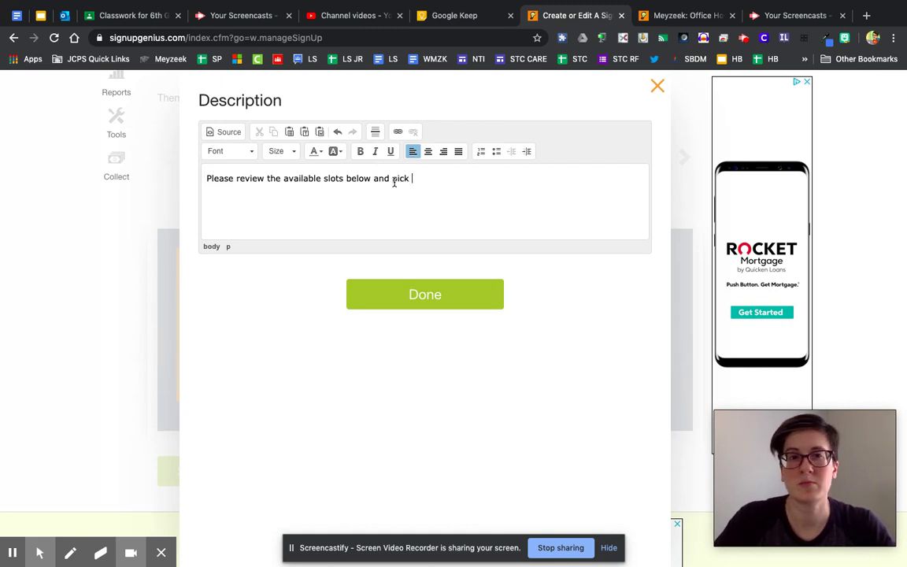
text(to m)
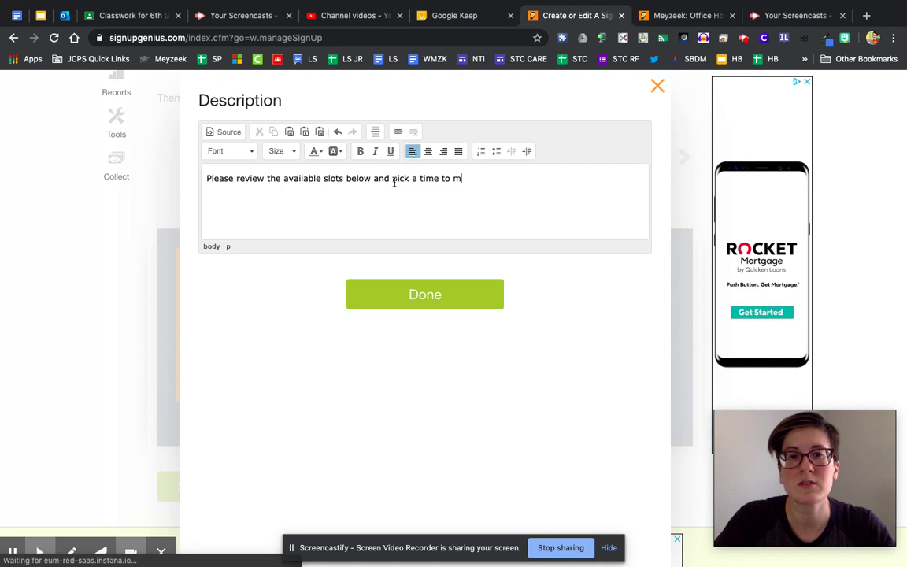
text(eet wi)
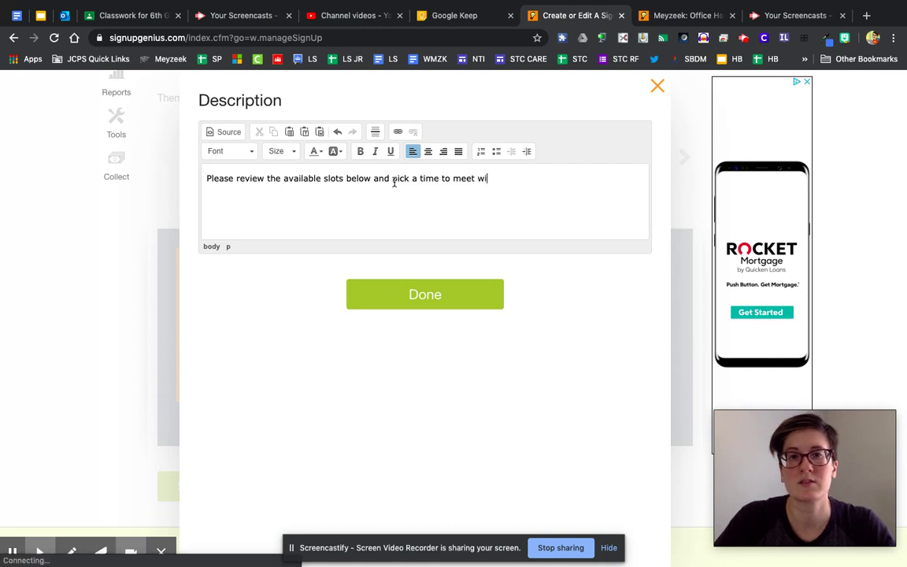
text(th Ms. Mastronicola)
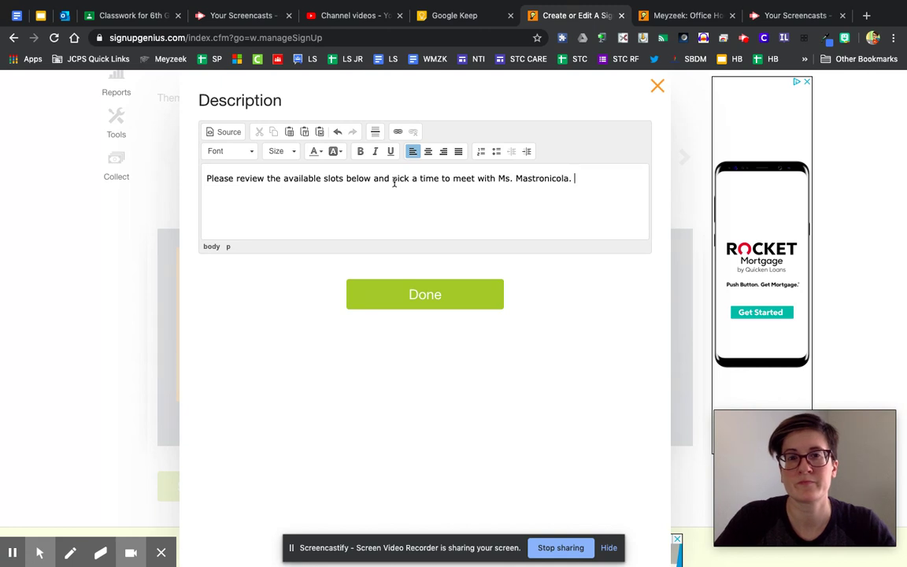
Extend the description with "You will be sent a Google Meet invite prior to the start of your meeting time."
text(. You will be )
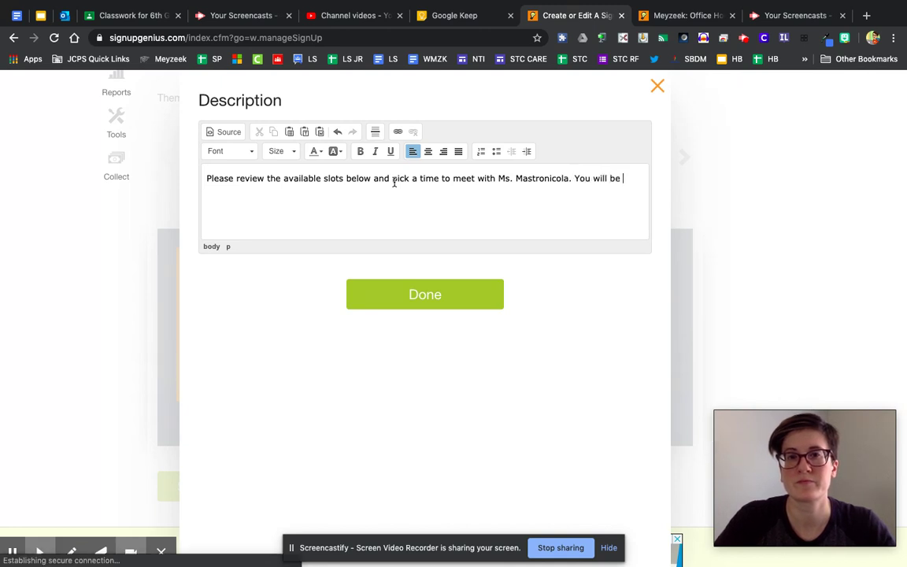
text(sent a Google MEe)
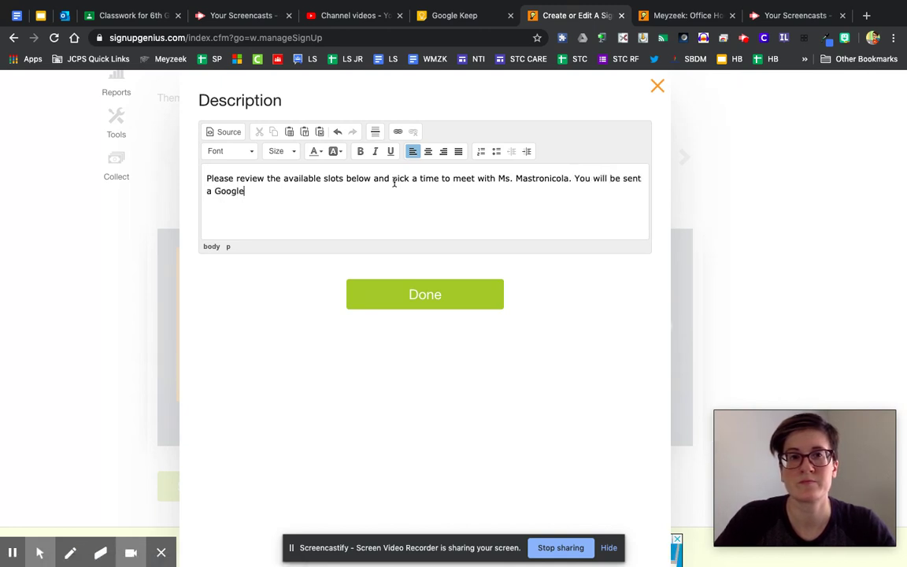
key(BackSpace)
text(eet )
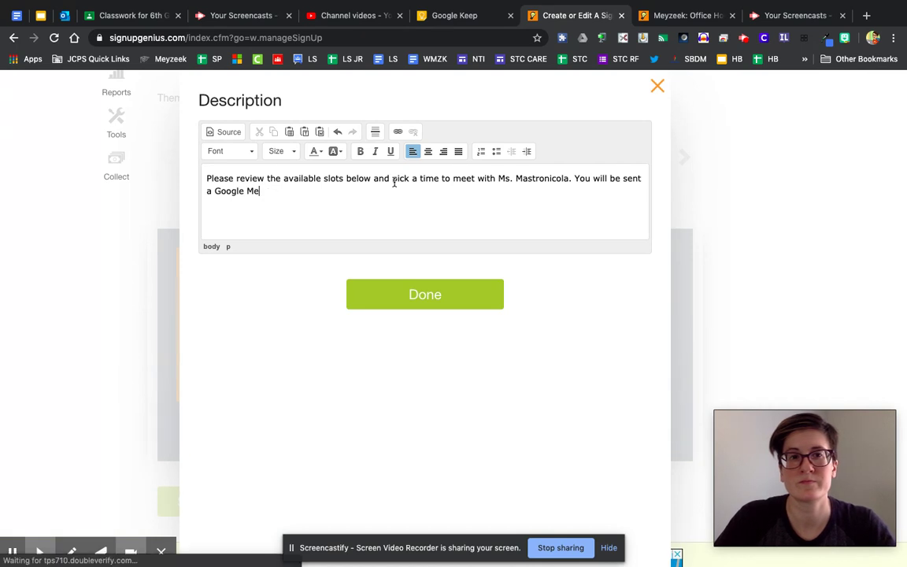
text(invite prior to the start)
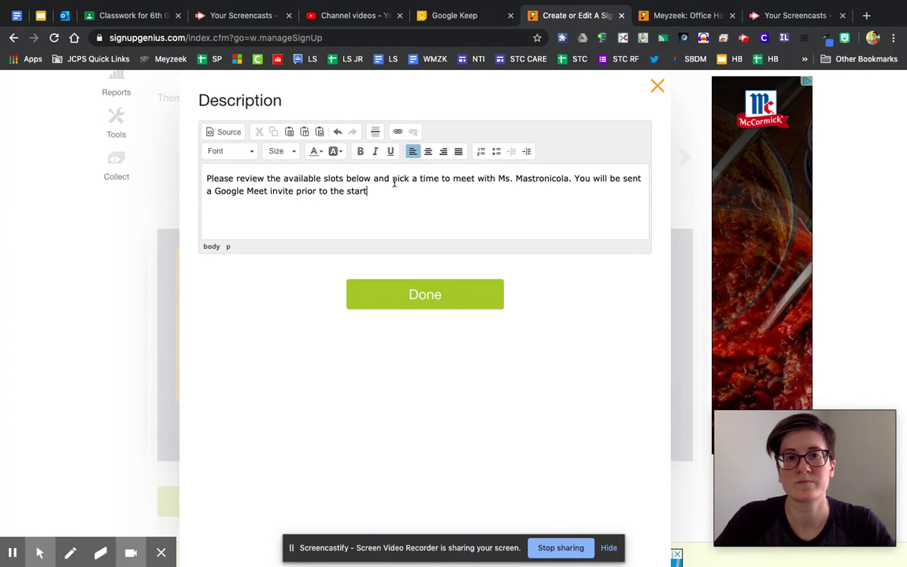
text( of your meeting time.)
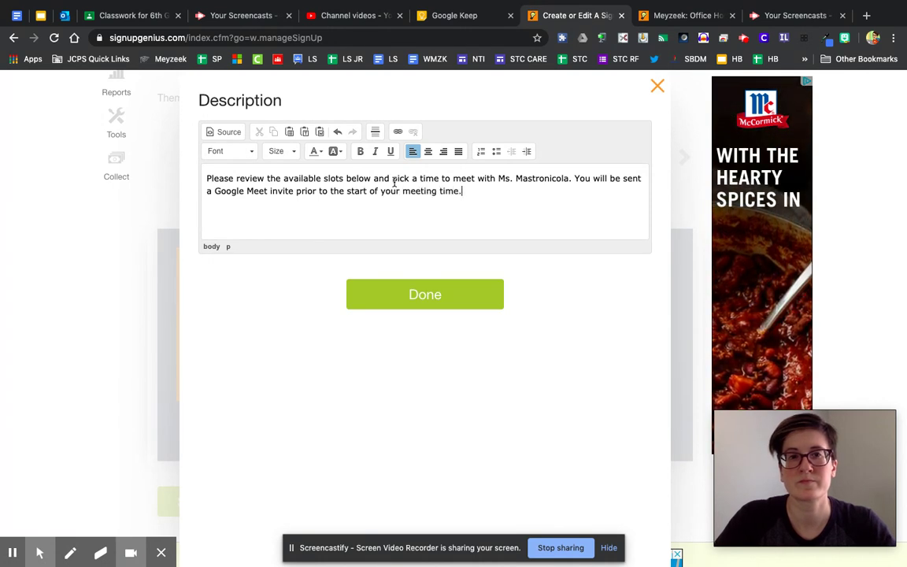
Finish the description with "These Office Hours are for students and parents to bring questions or concerns. Thank you." and apply it
text( These Offi)
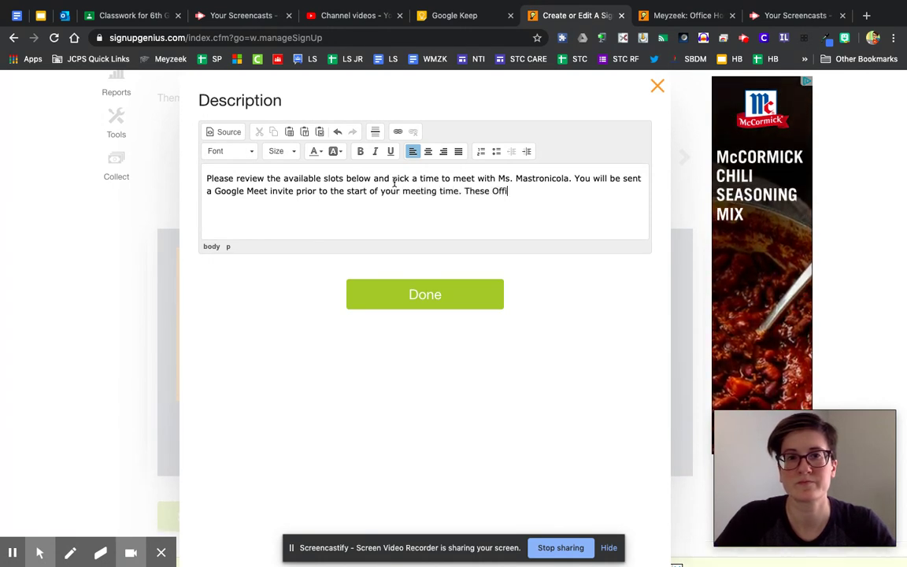
text(ce Hours )
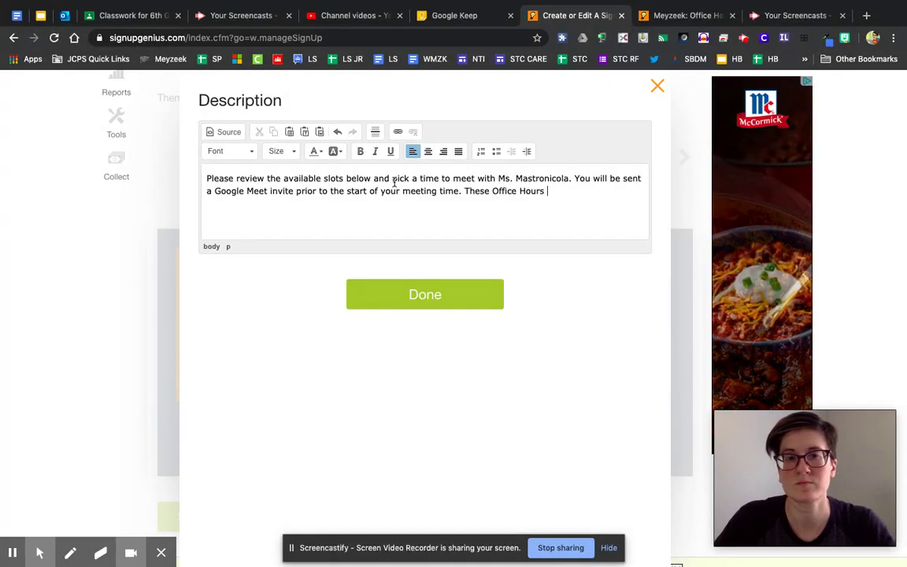
text(are for studnets a)
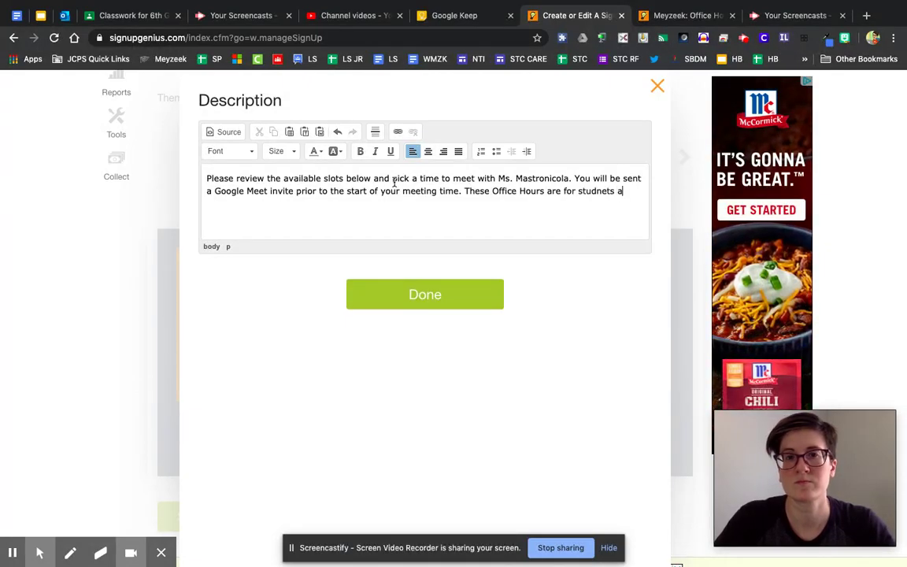
key(BackSpace)
key(BackSpace)
key(BackSpace)
key(BackSpace)
key(BackSpace)
key(BackSpace)
text(ents and )
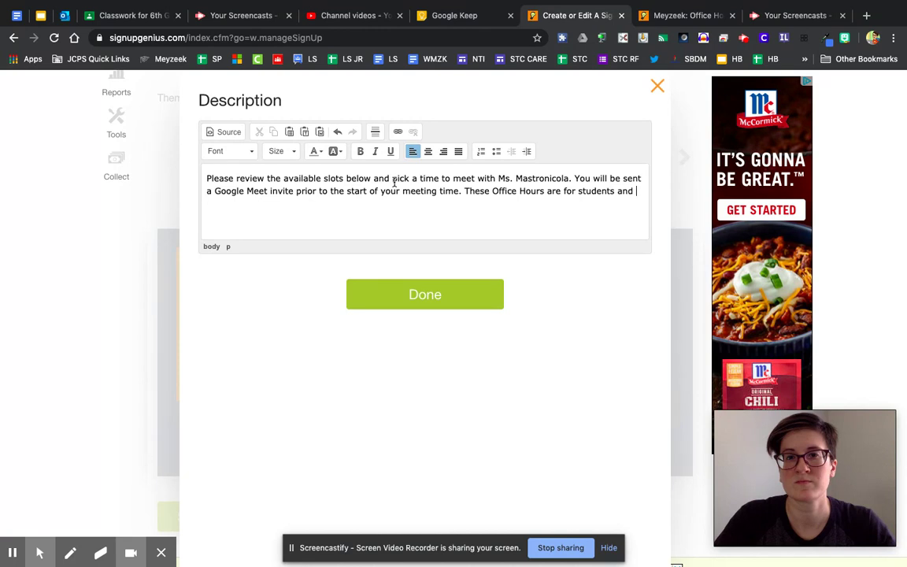
text(parents )
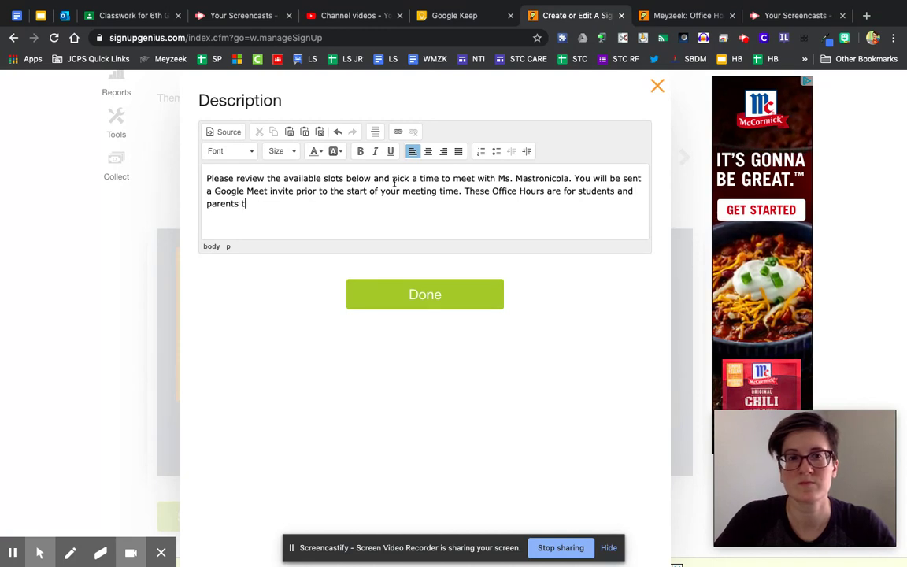
text(to bring questions or concerns. Thank you.)
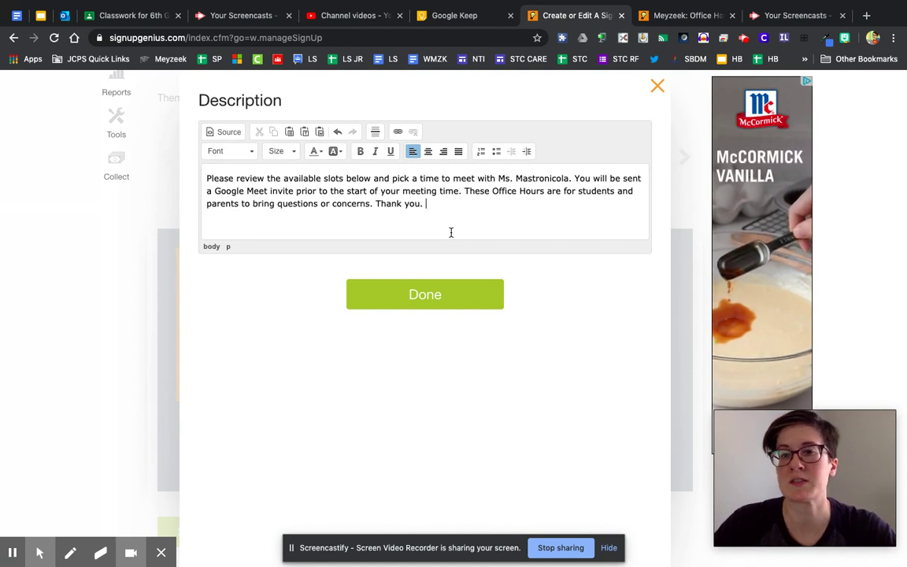
click(427, 295)
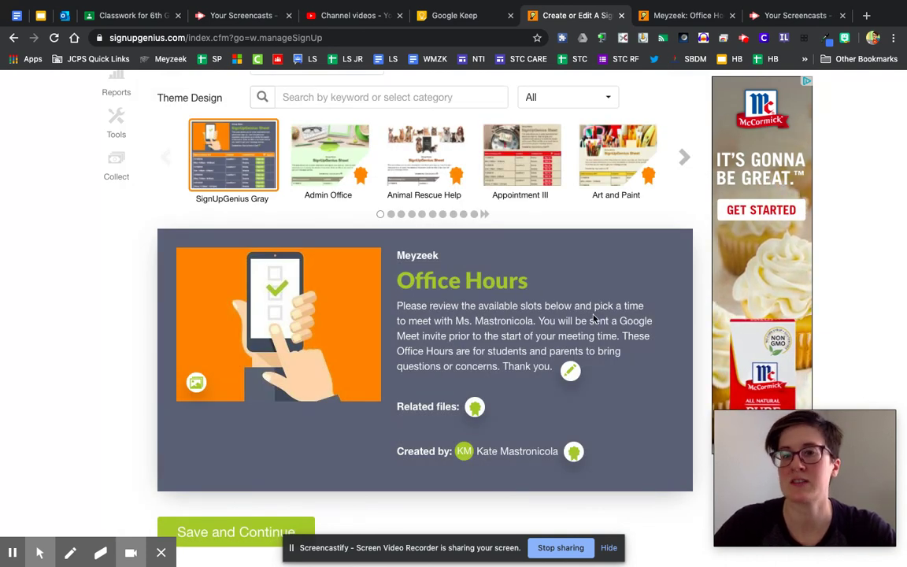
Save the sign up's design and continue to the slots setup
scroll(617, 344, down, 2)
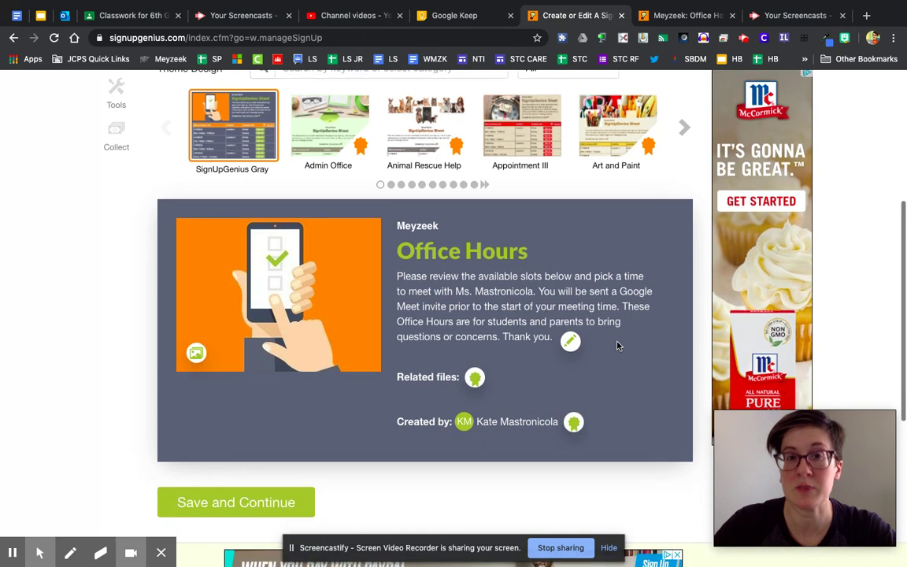
scroll(617, 345, down, 1)
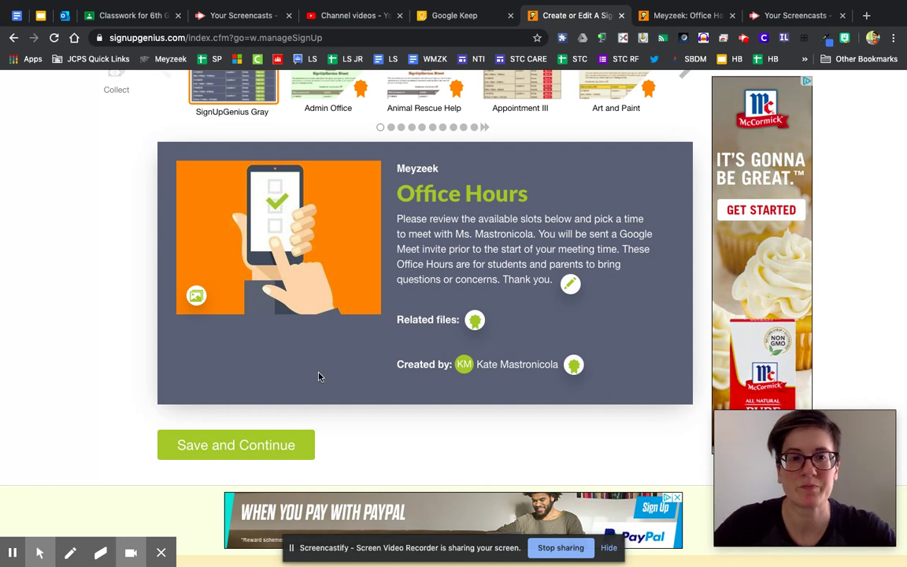
click(231, 447)
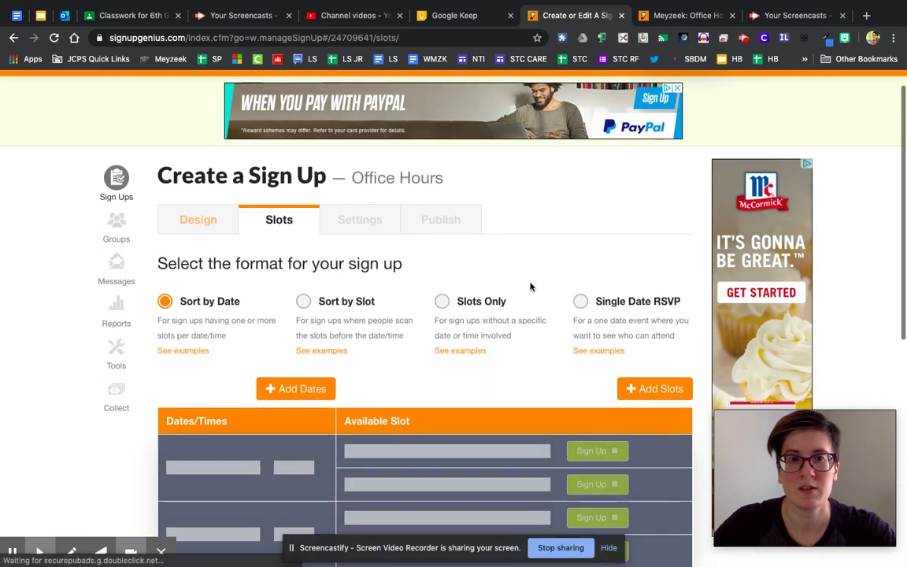
Start adding dates to the sign up from the calendar, selecting the weekdays April 7–10 and April 13–17, 2020
scroll(529, 285, down, 2)
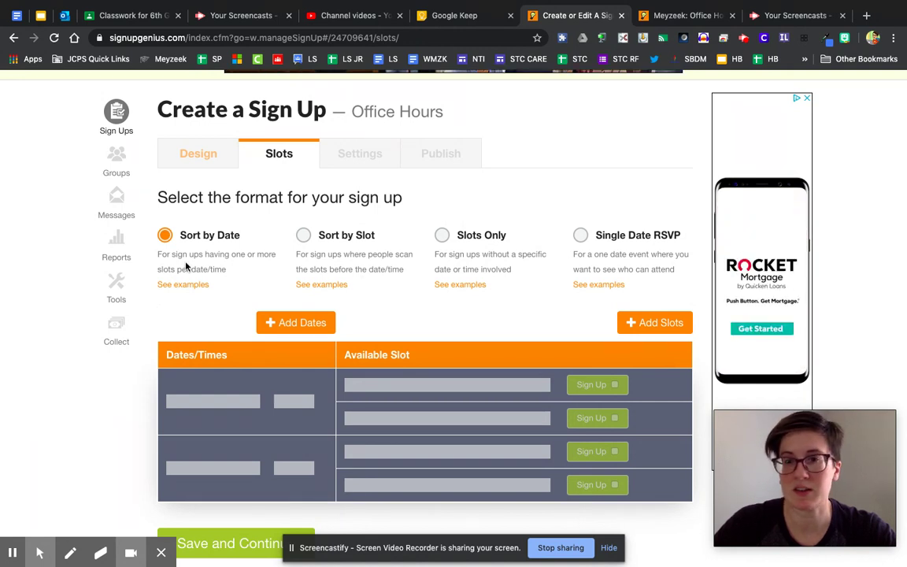
scroll(186, 266, down, 2)
click(294, 265)
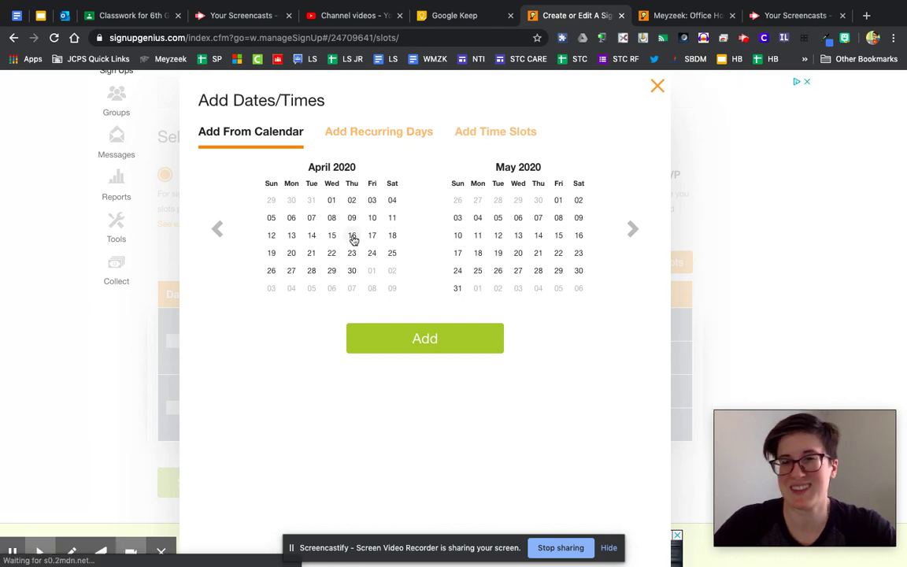
click(312, 219)
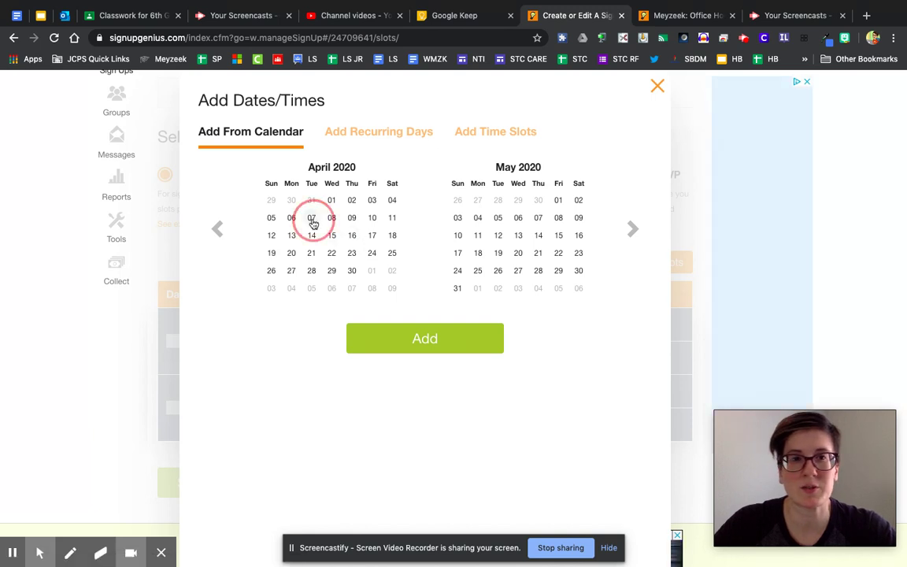
click(334, 223)
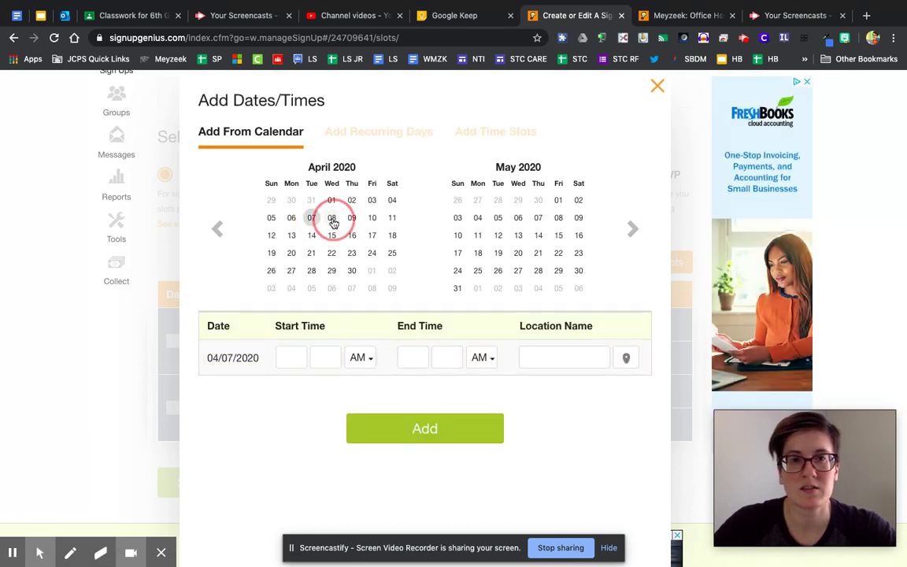
click(351, 219)
click(373, 223)
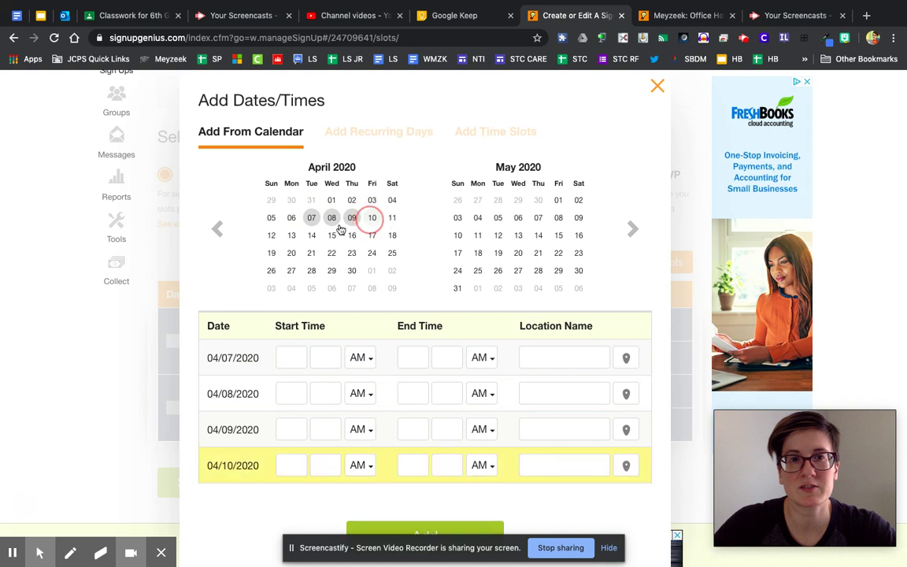
click(290, 237)
click(311, 237)
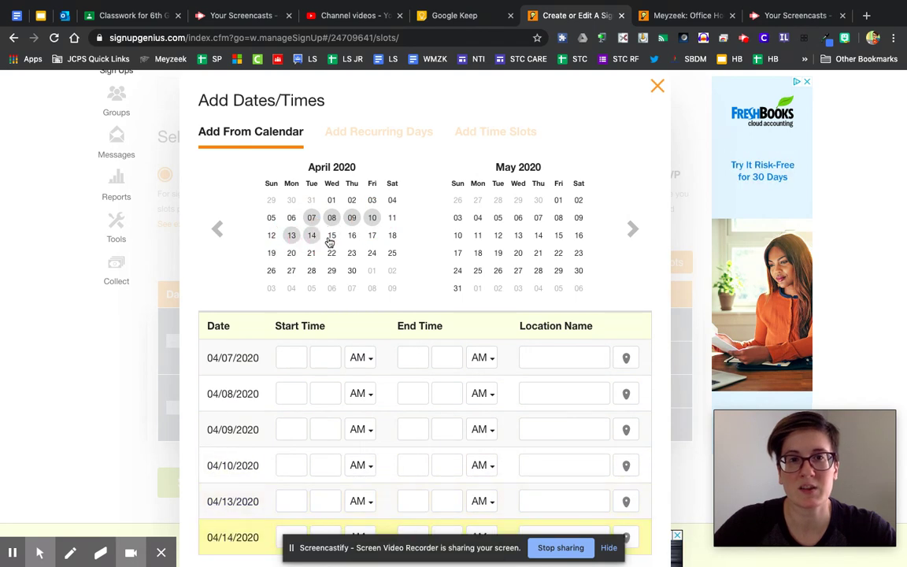
click(331, 236)
click(353, 236)
click(372, 235)
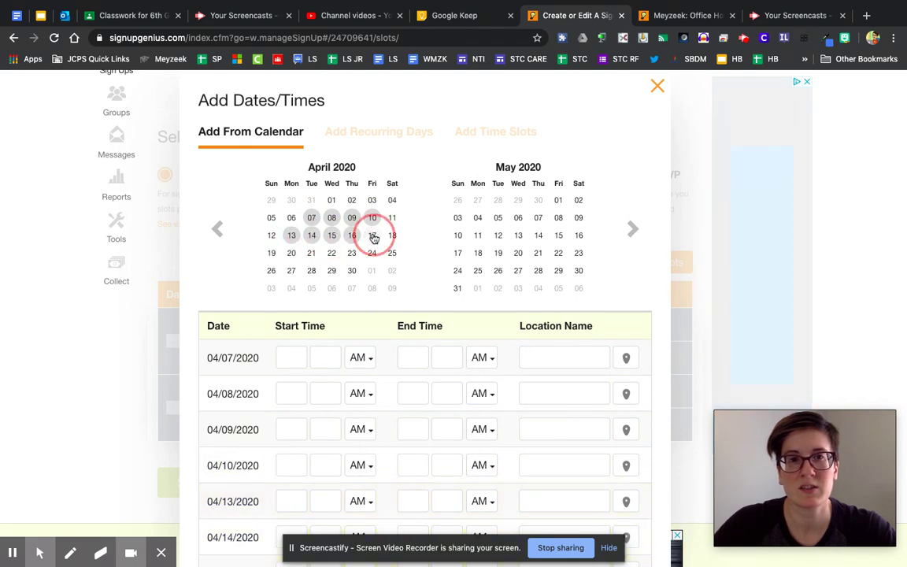
Also select the weekdays April 20–24, April 27–30 and May 1, 2020 for the sign up
click(311, 252)
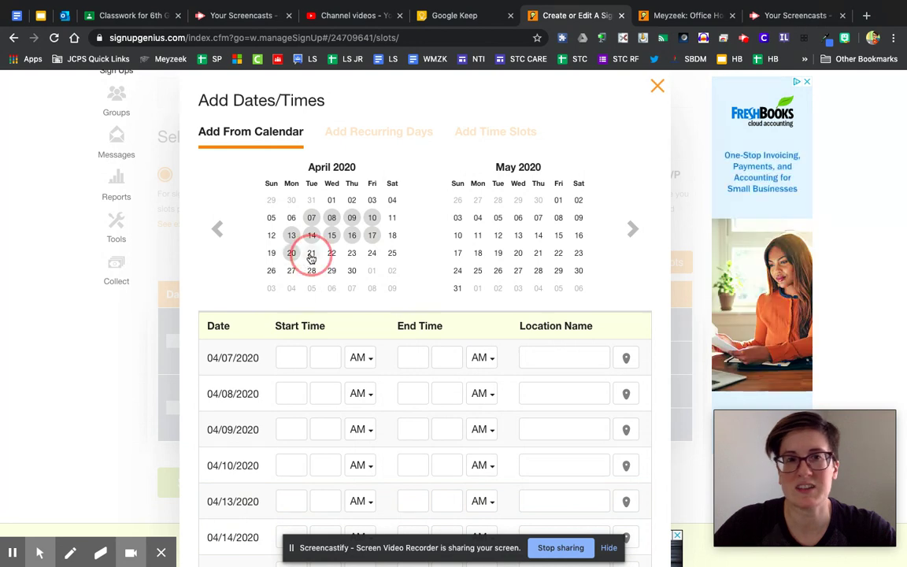
click(331, 255)
click(351, 256)
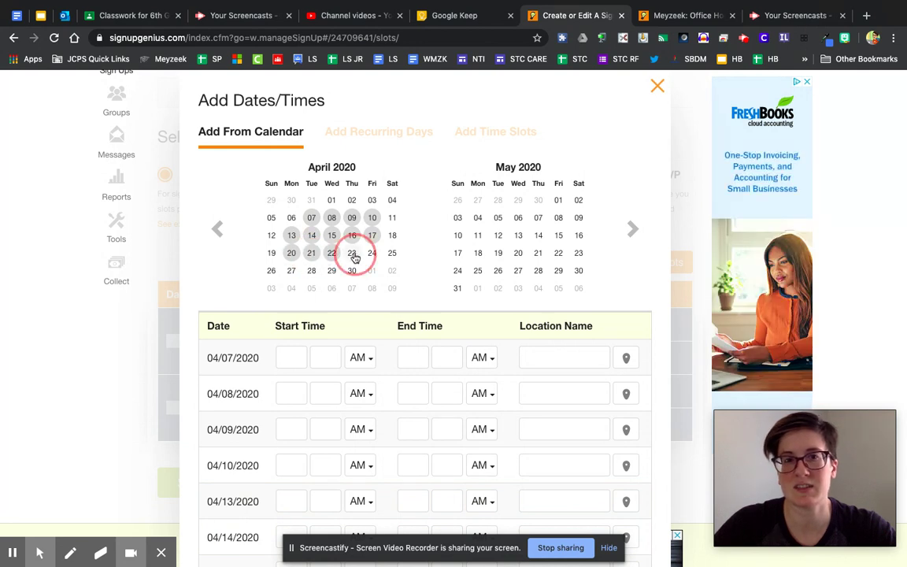
click(371, 256)
click(291, 271)
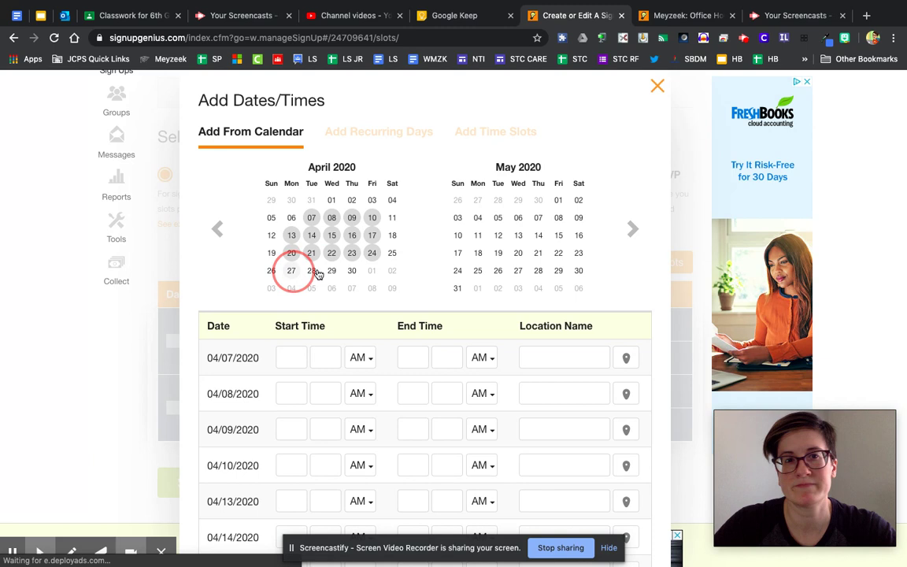
click(332, 271)
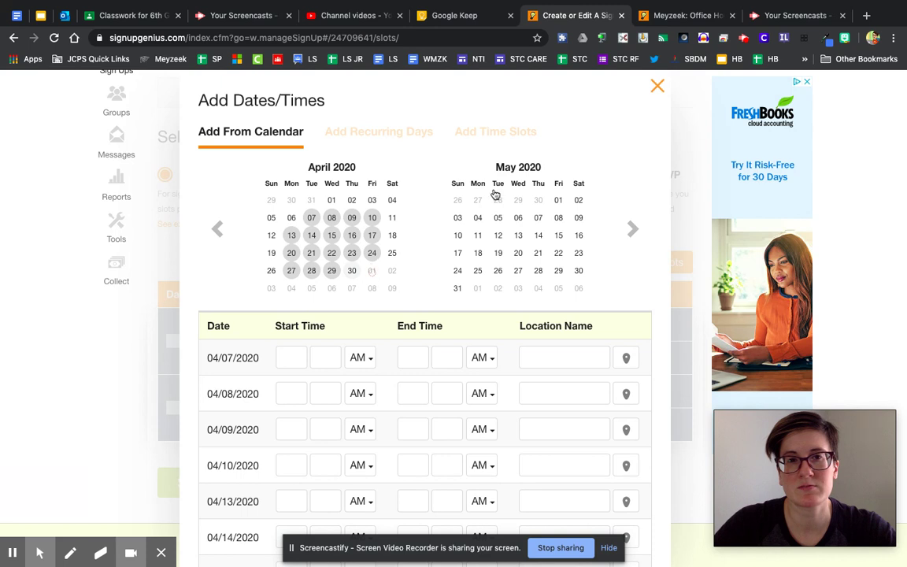
click(557, 201)
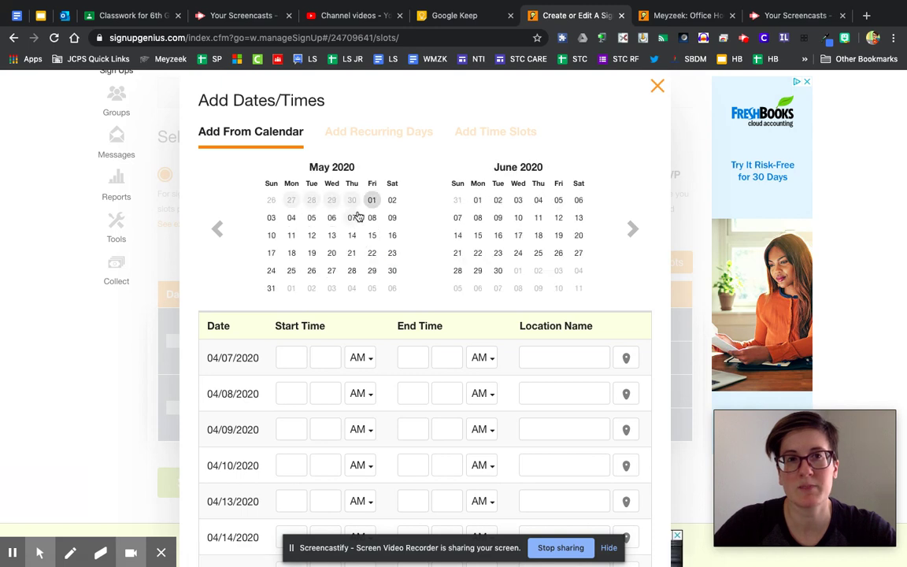
Check the list of selected dates through 05/01/2020 and add them to the sign up with times and locations left blank
scroll(384, 386, down, 5)
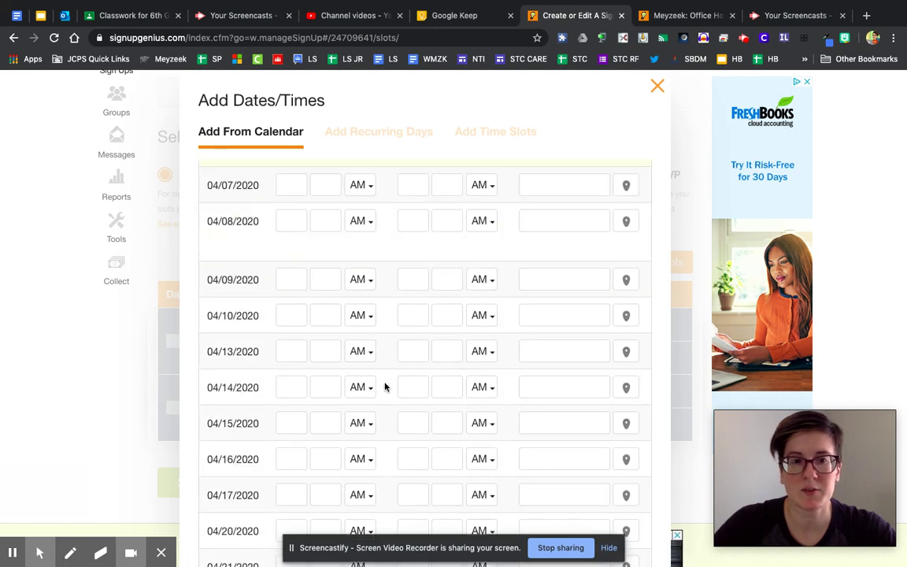
scroll(384, 386, down, 10)
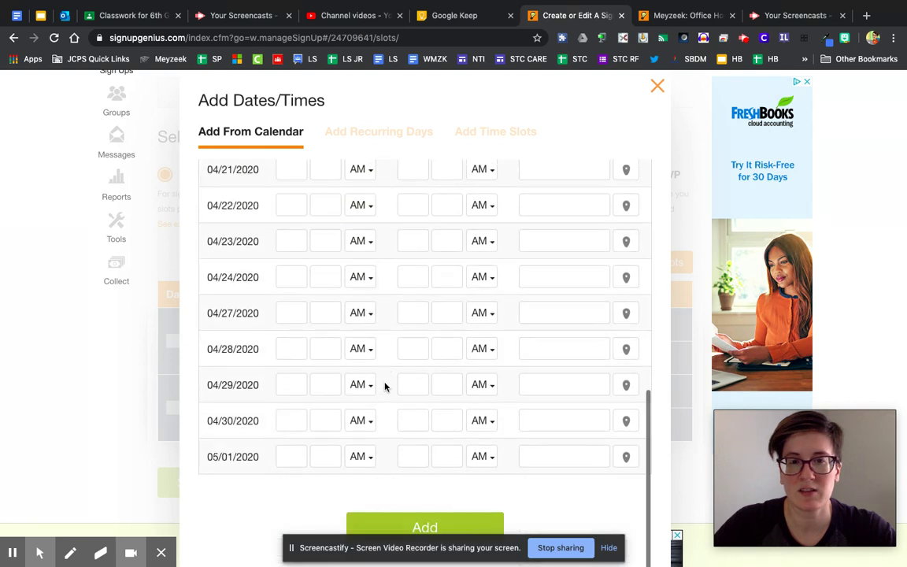
scroll(385, 388, up, 4)
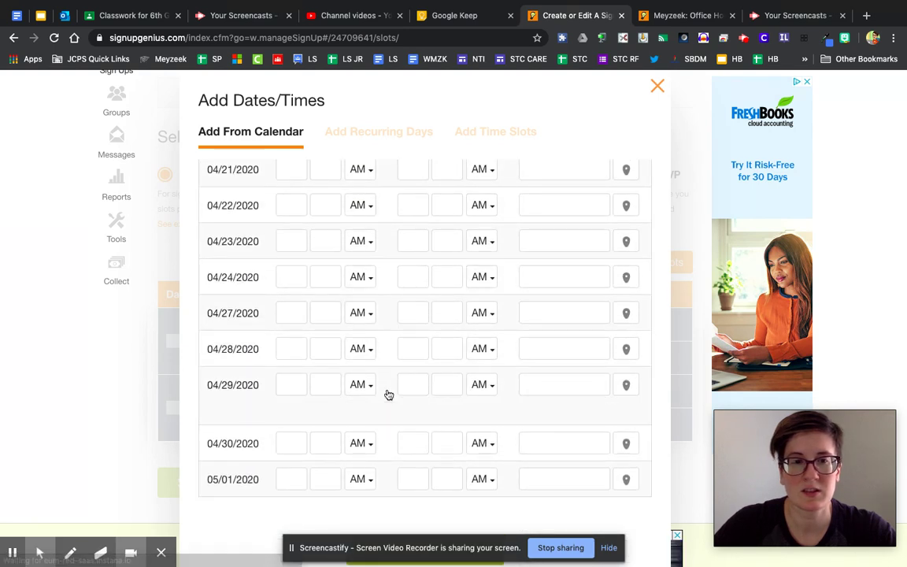
mouse_move(389, 401)
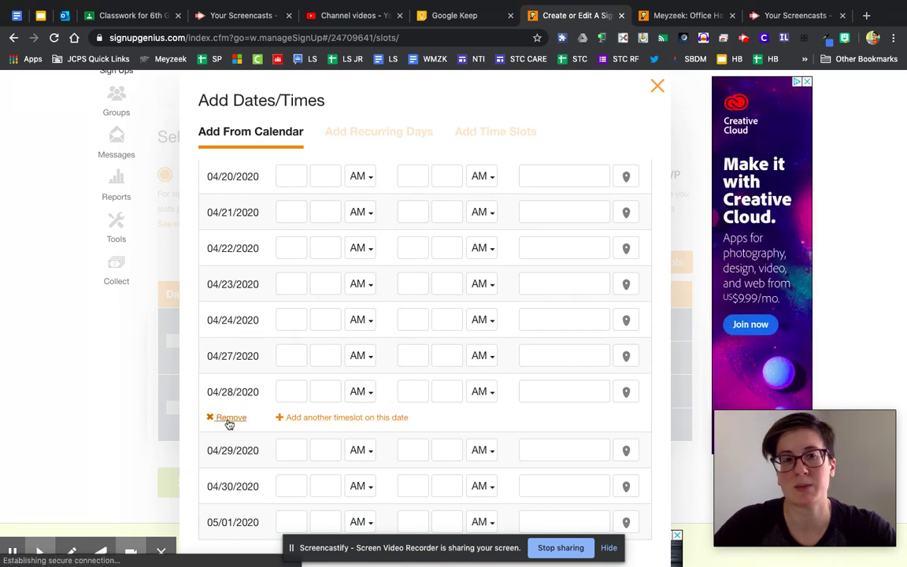
scroll(398, 342, up, 12)
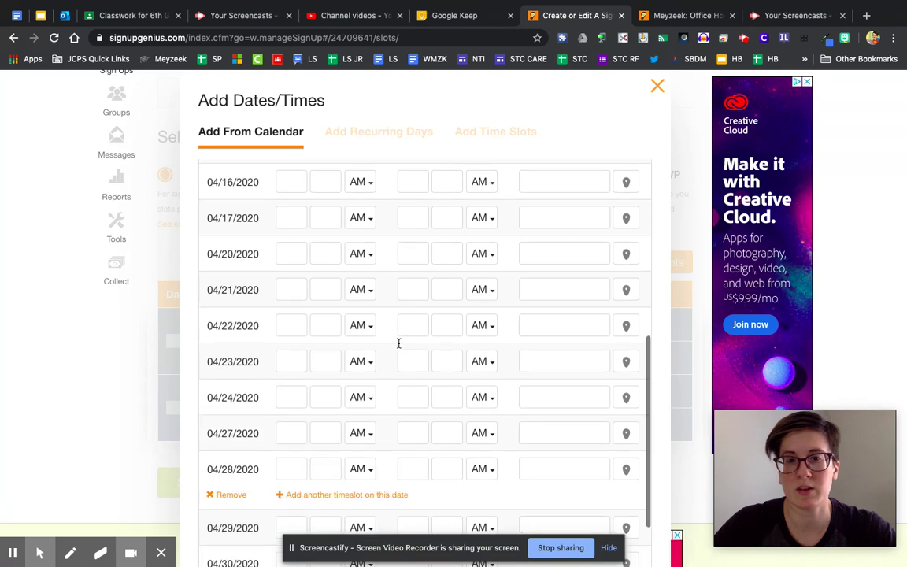
scroll(400, 348, up, 1)
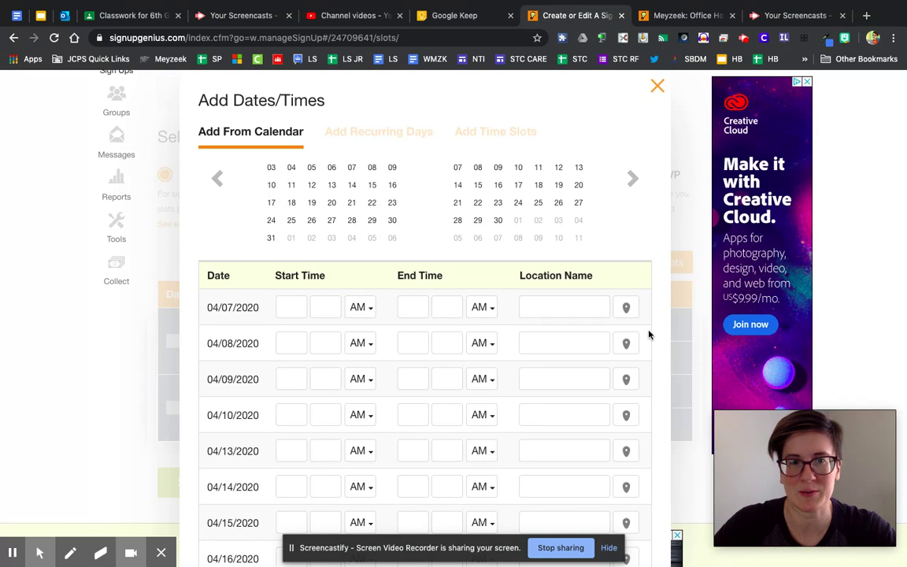
scroll(385, 477, down, 10)
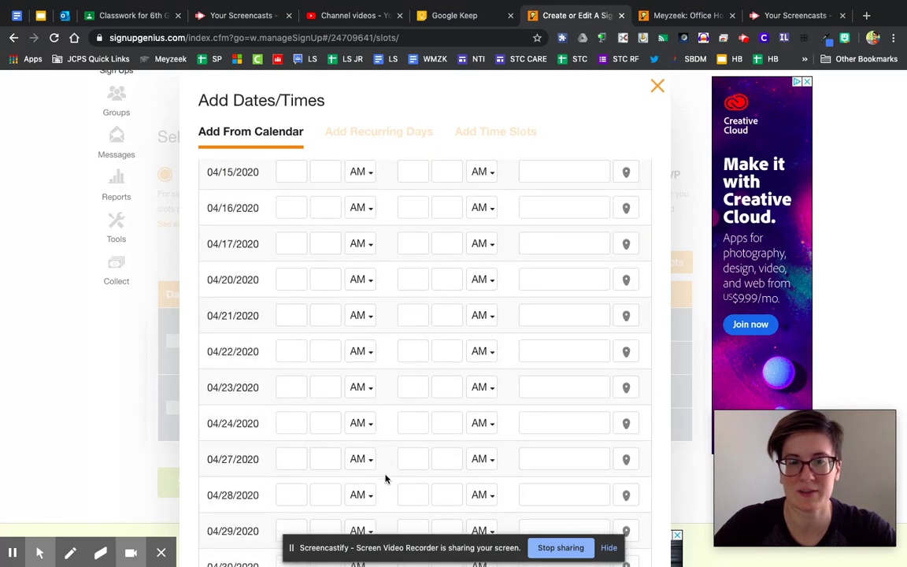
click(425, 422)
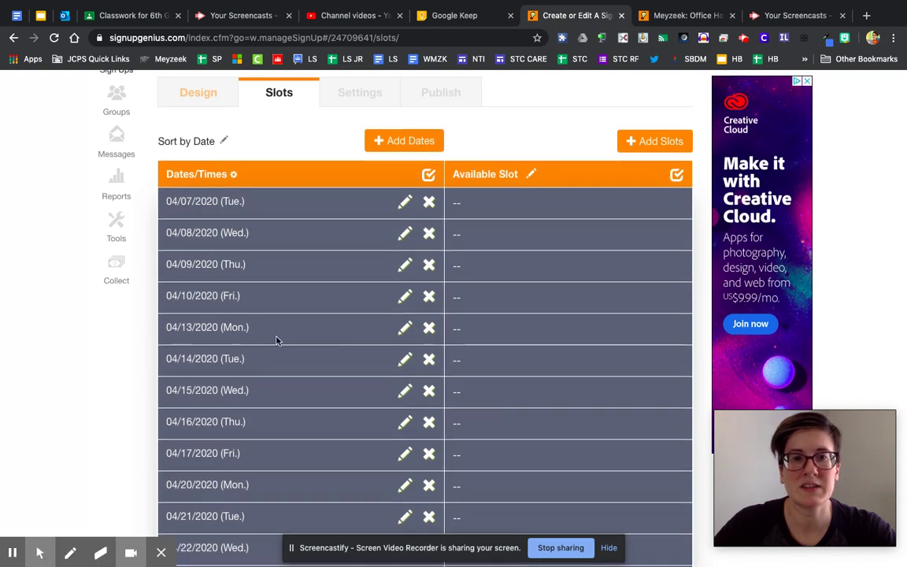
Add a single slot titled 8:00 - 8:15 with one person wanted on all dates, and save it
scroll(276, 340, down, 4)
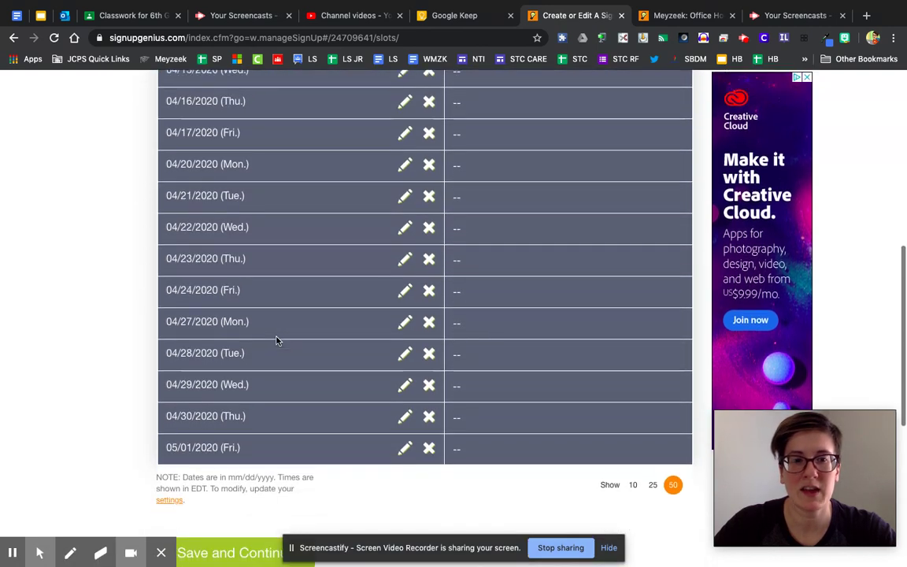
scroll(276, 340, up, 3)
scroll(277, 340, up, 2)
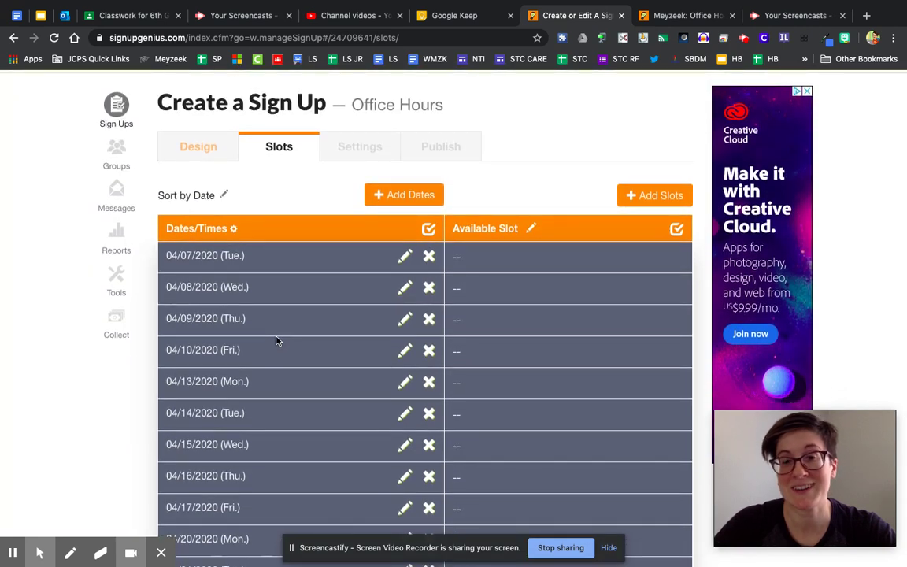
click(628, 195)
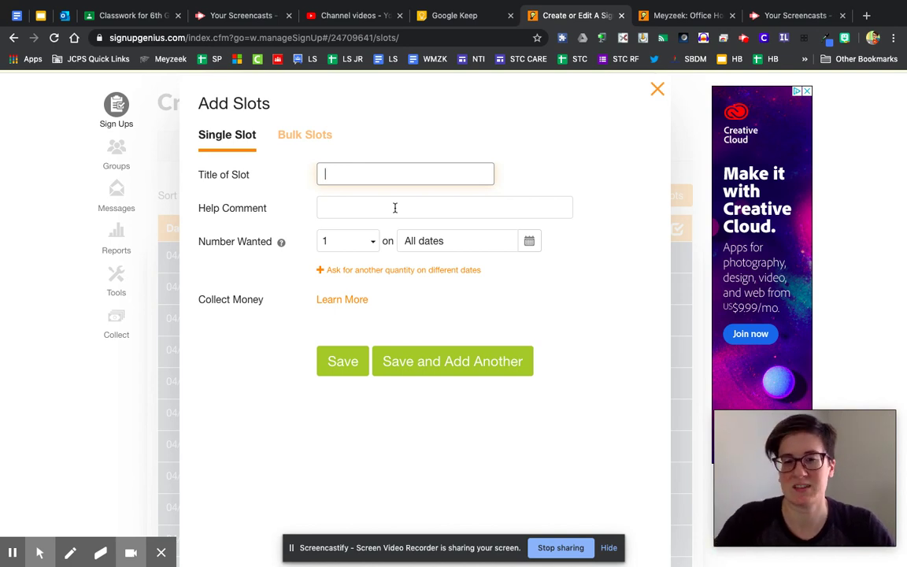
text(8:00 - )
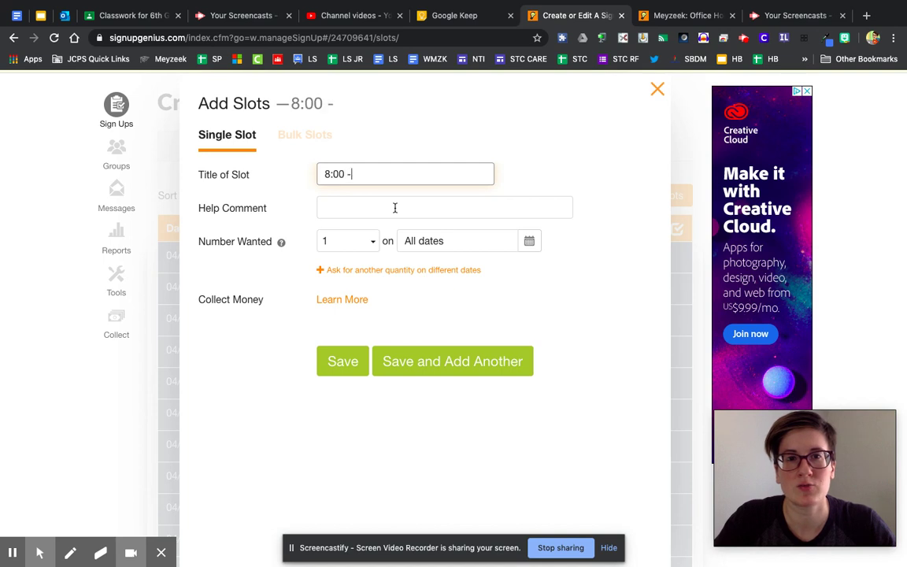
text(8:15)
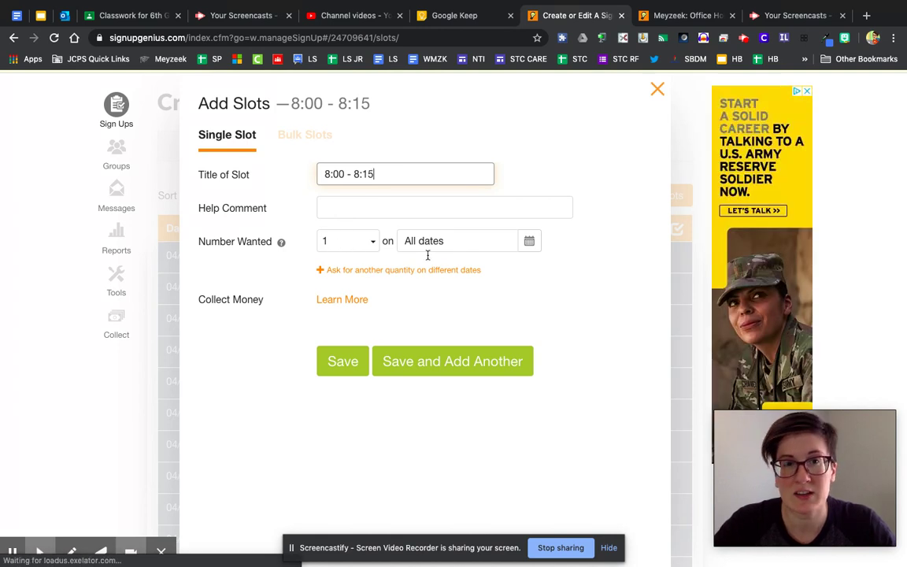
click(353, 367)
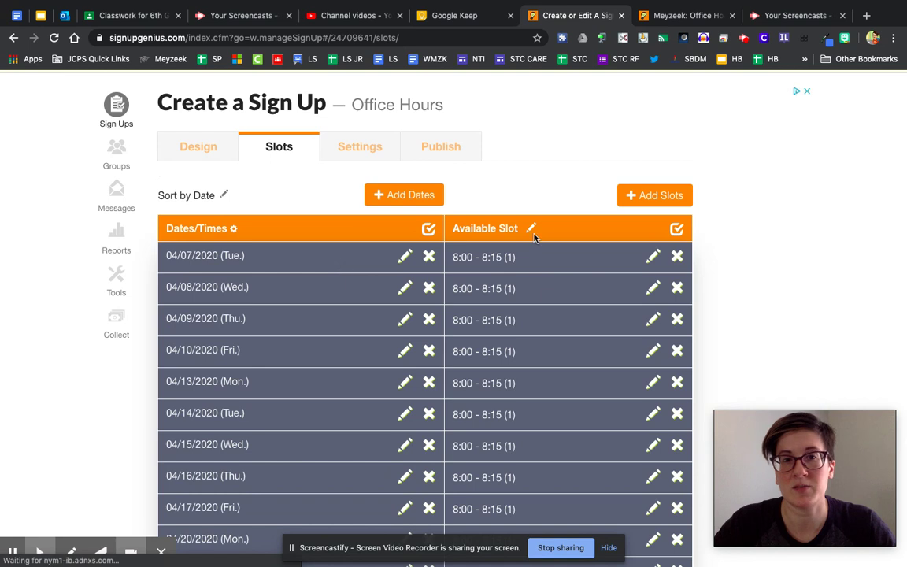
Add another slot titled 8:15 - 8:30 for all dates, saving it so that a further slot can be entered
click(638, 204)
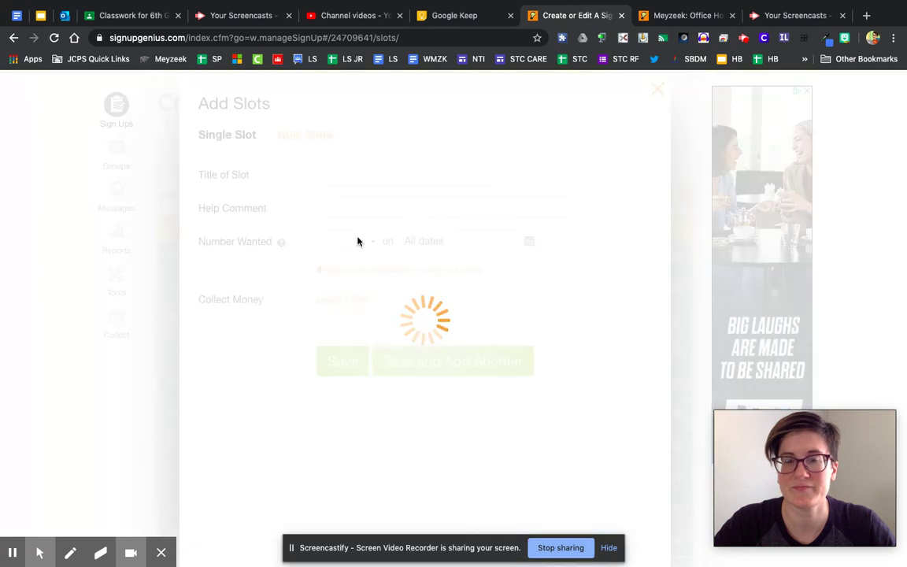
text(815)
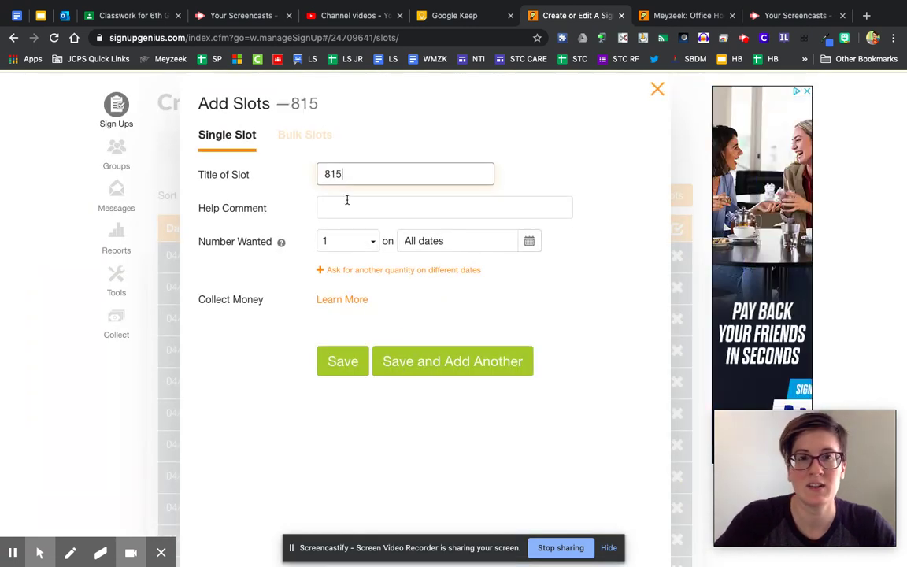
key(BackSpace)
text(15 - 8:30)
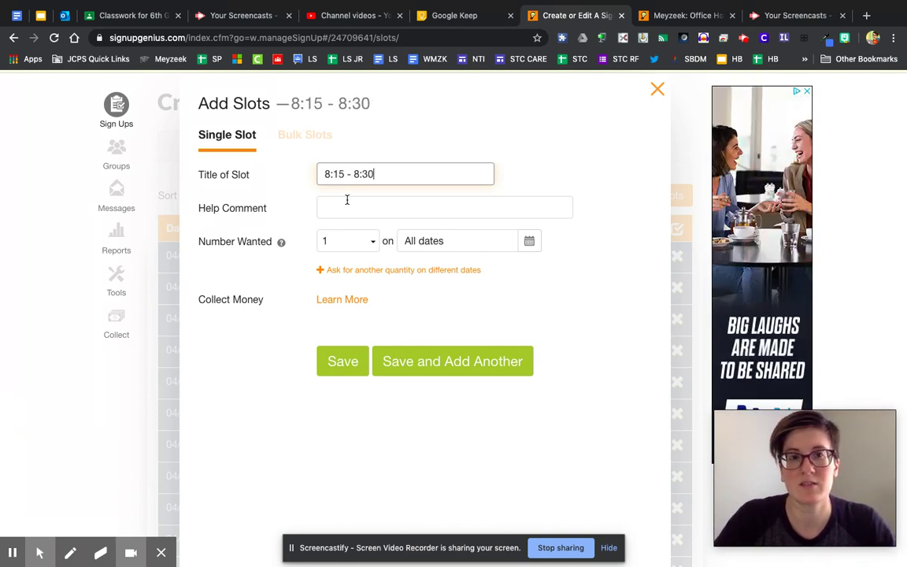
click(402, 365)
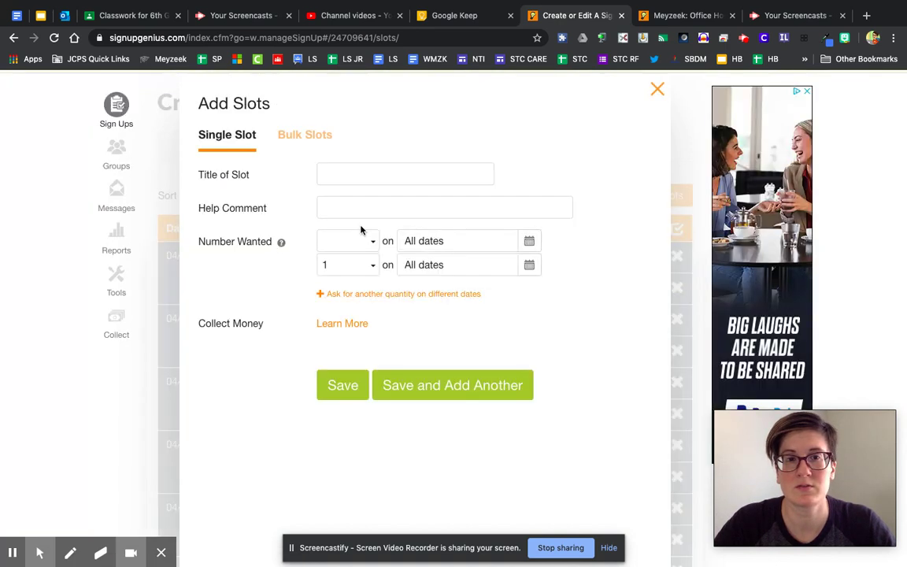
Add the 8:30 - 8:45 and 8:45 - 9:00 slots for all dates, continuing to a new slot after each
click(348, 181)
text(8)
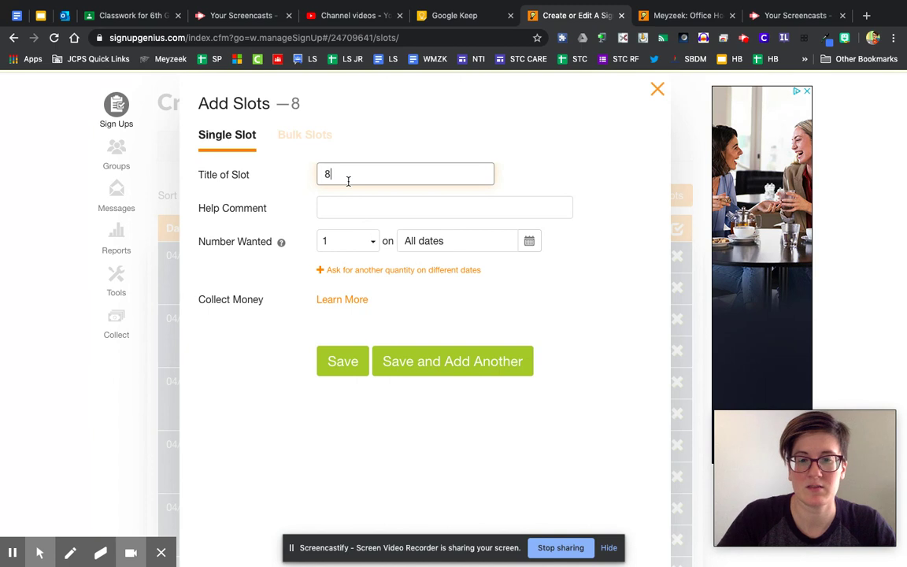
text(:30 - 8:45)
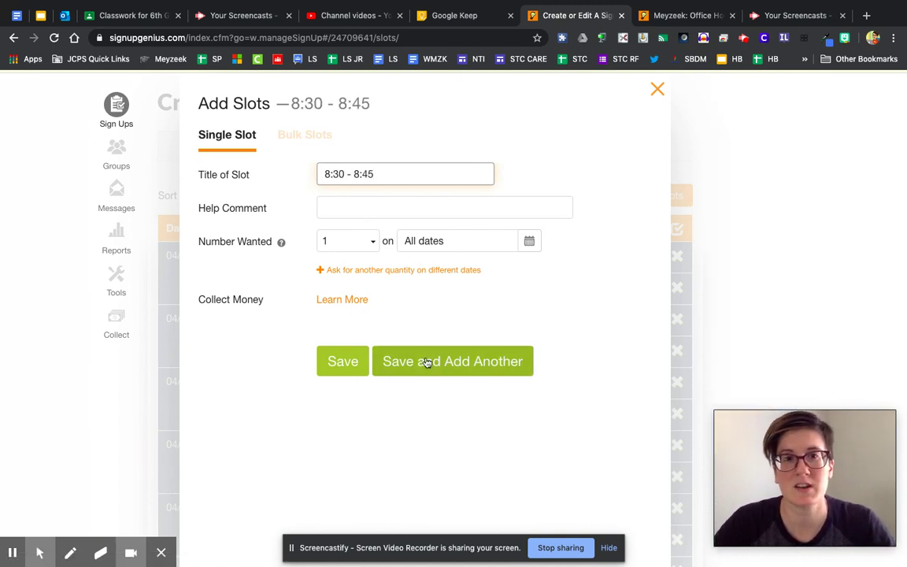
click(424, 364)
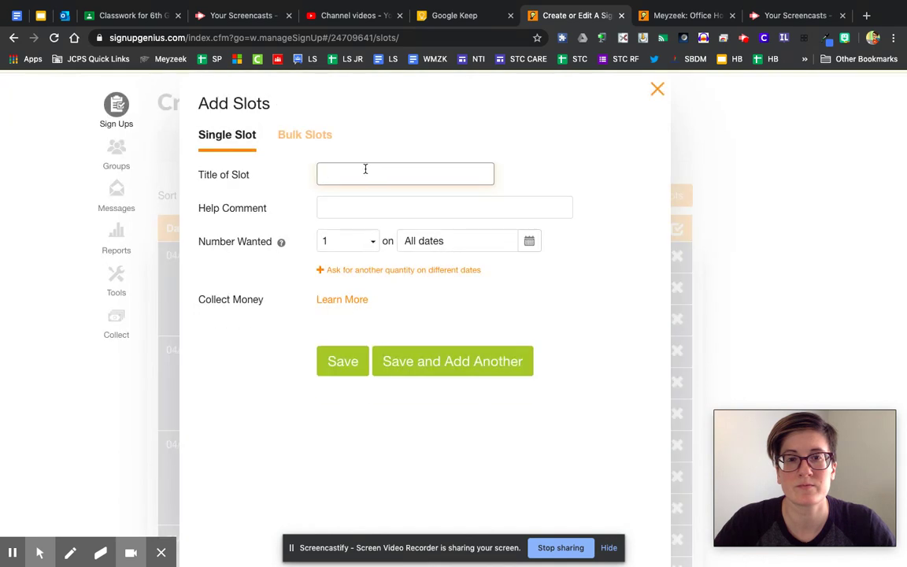
text(8:45 - 9)
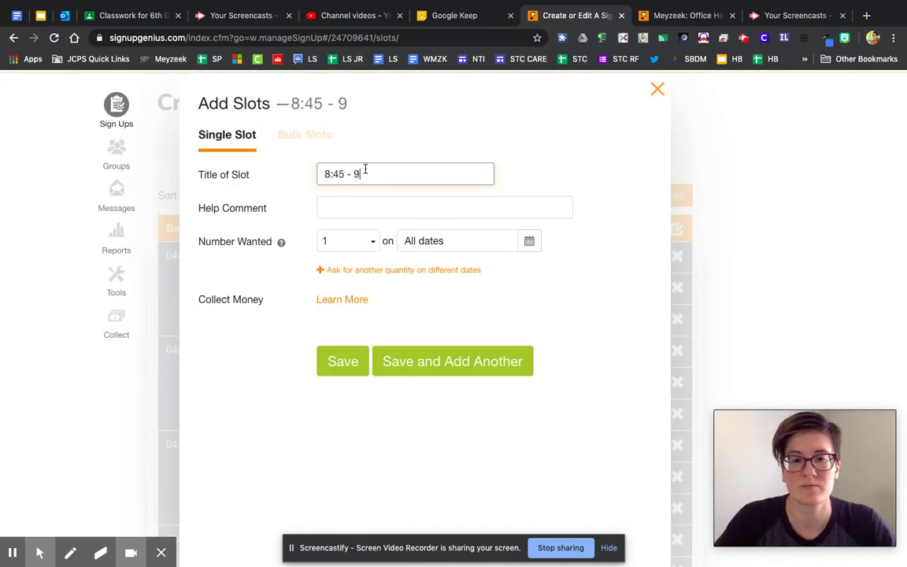
text("00)
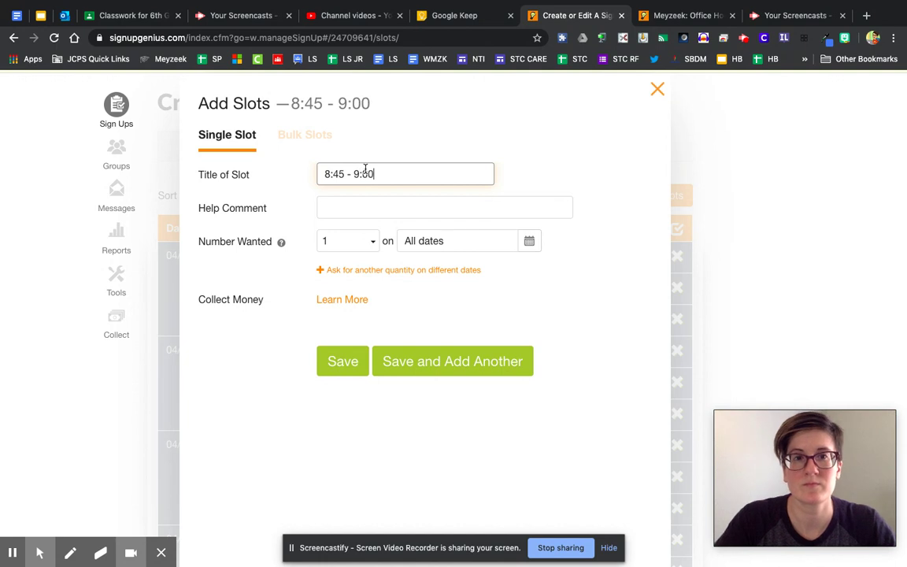
click(417, 369)
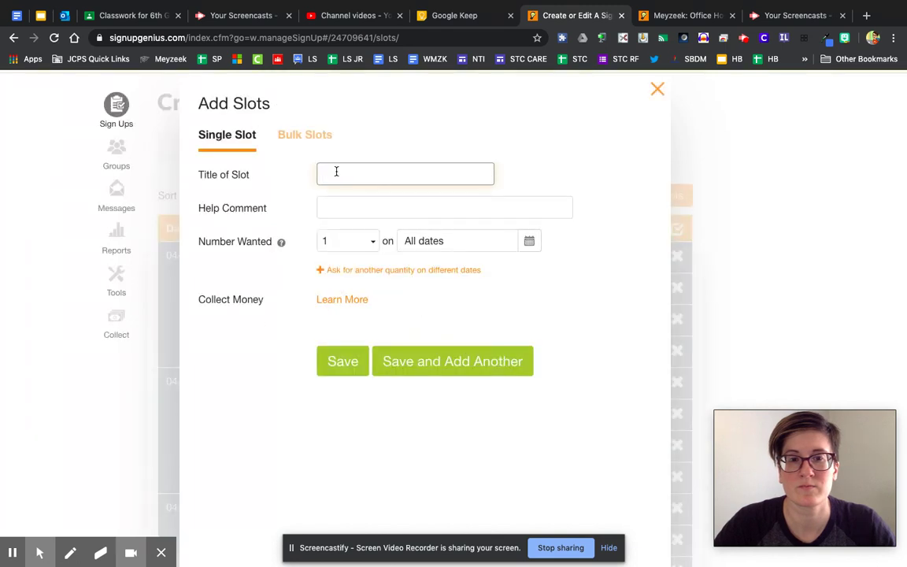
Add the 9:00 - 9:15 and 9:15 - 9:30 slots for all dates, continuing to a new slot after each
text(()
key(BackSpace)
text(9:00)
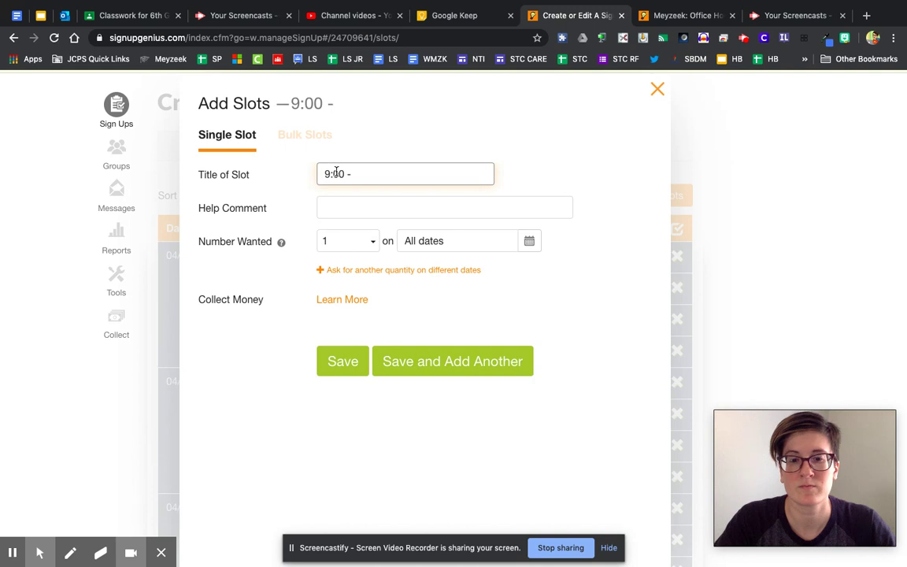
text( - 9:15)
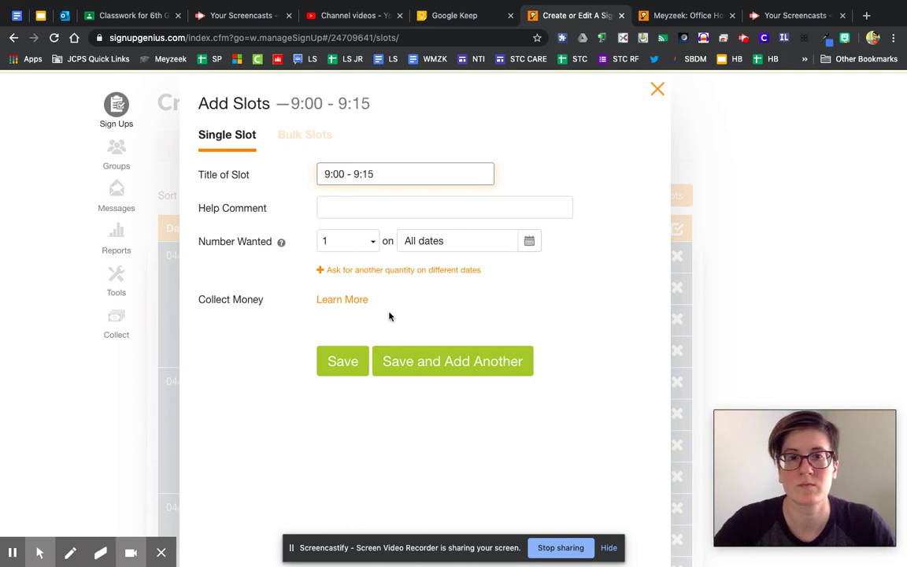
click(409, 362)
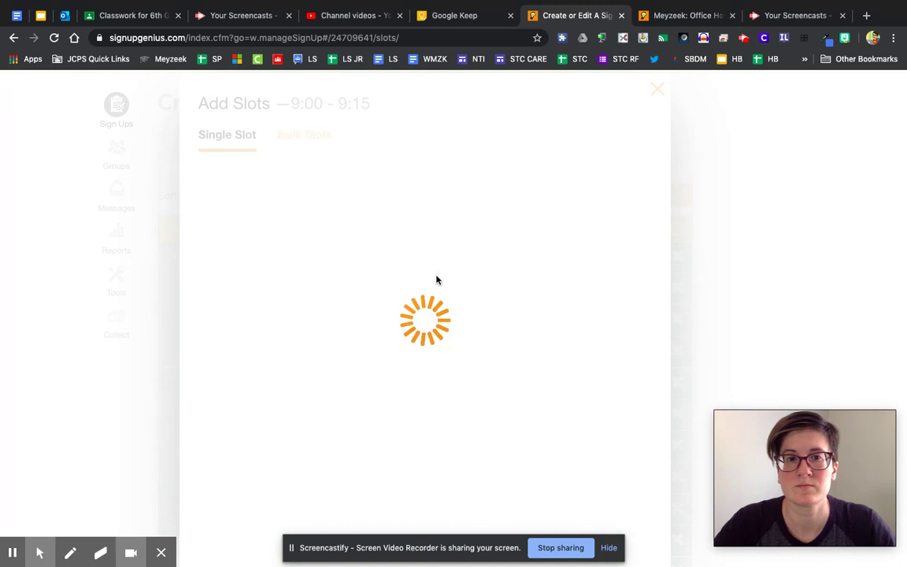
click(366, 173)
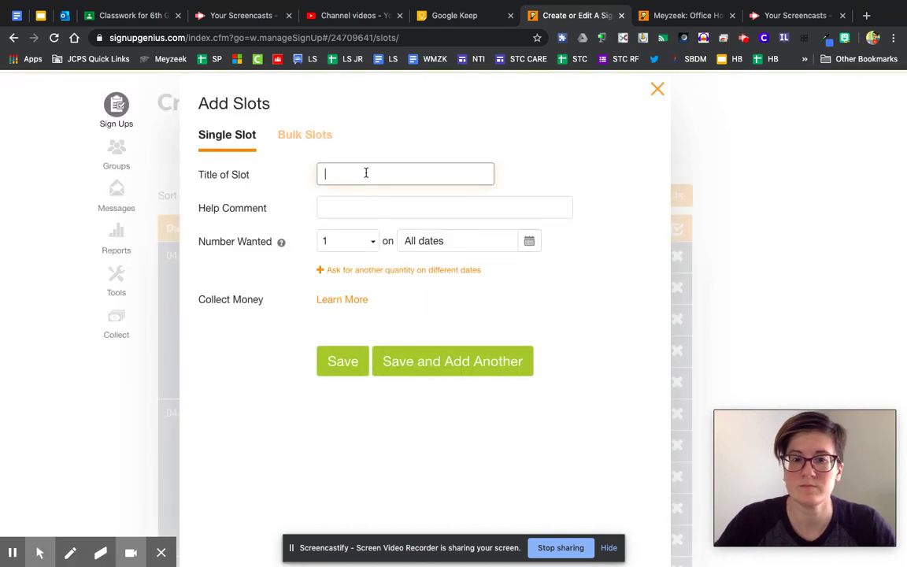
text(9:15 )
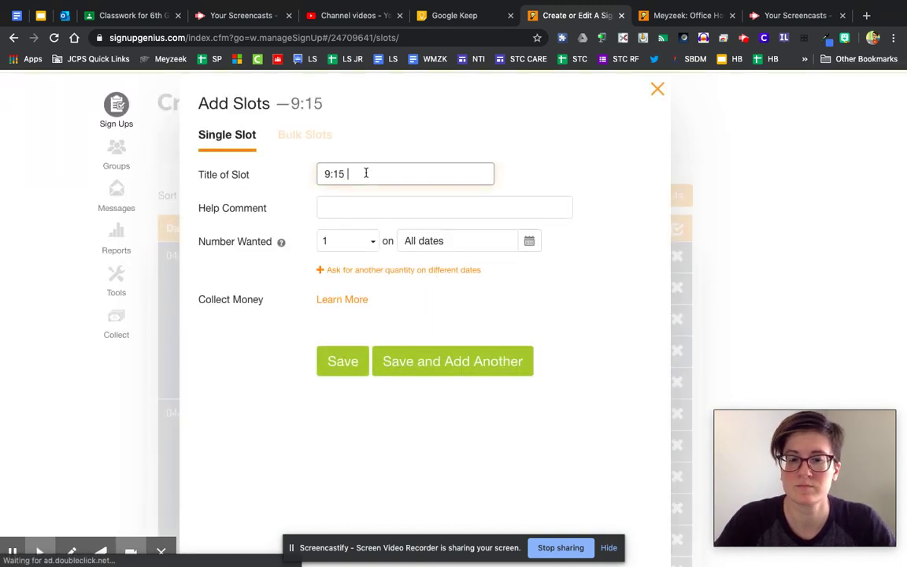
text(- 9:30)
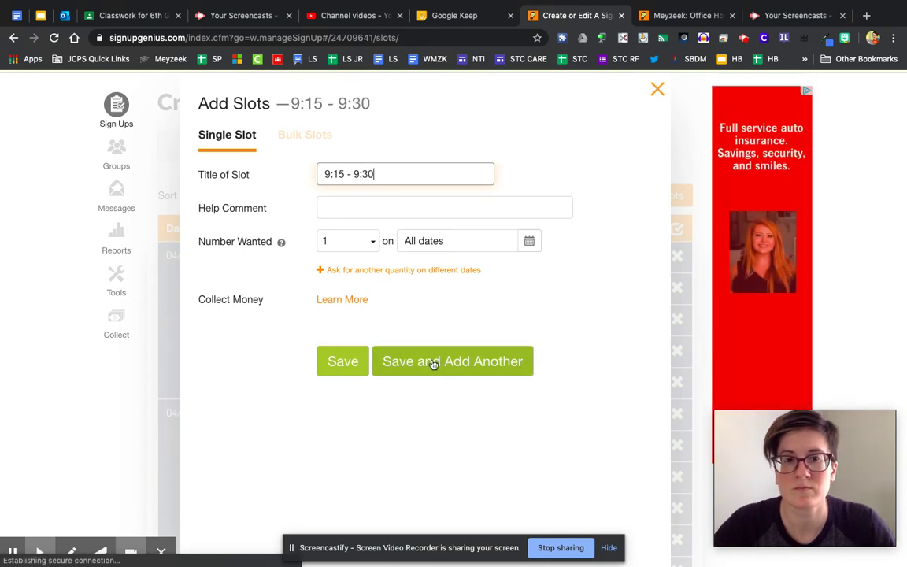
key(Return)
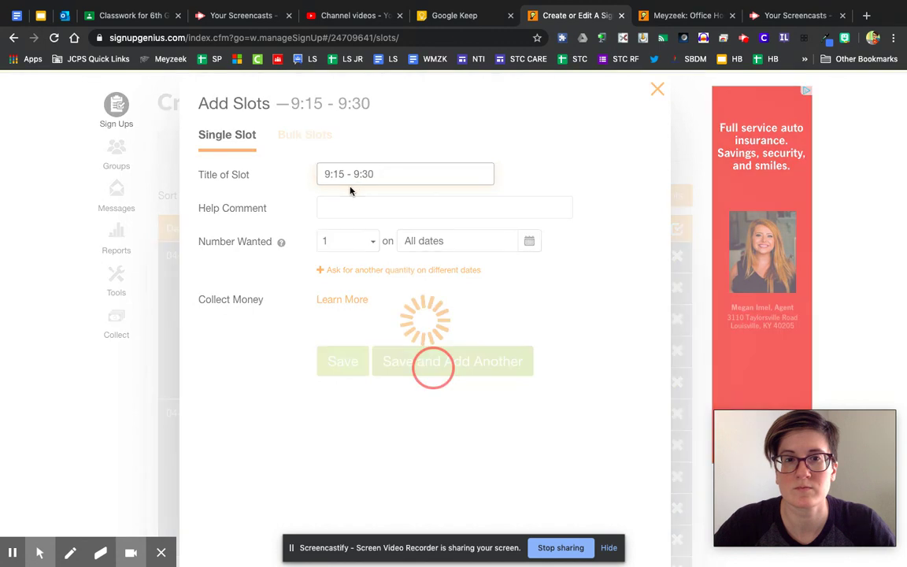
Add a slot titled 9:45 - 10:00 for all dates and return to the slots overview
click(333, 173)
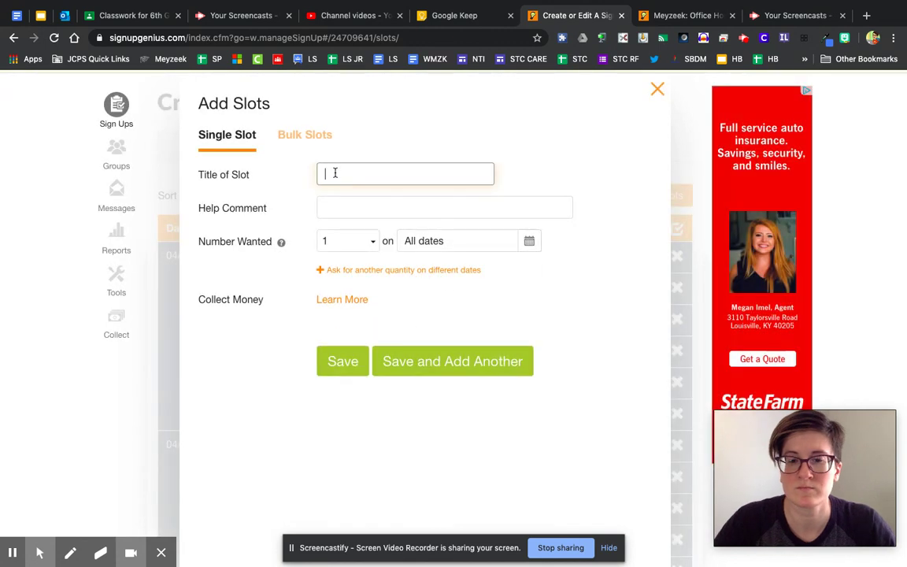
text(9:45 - 10)
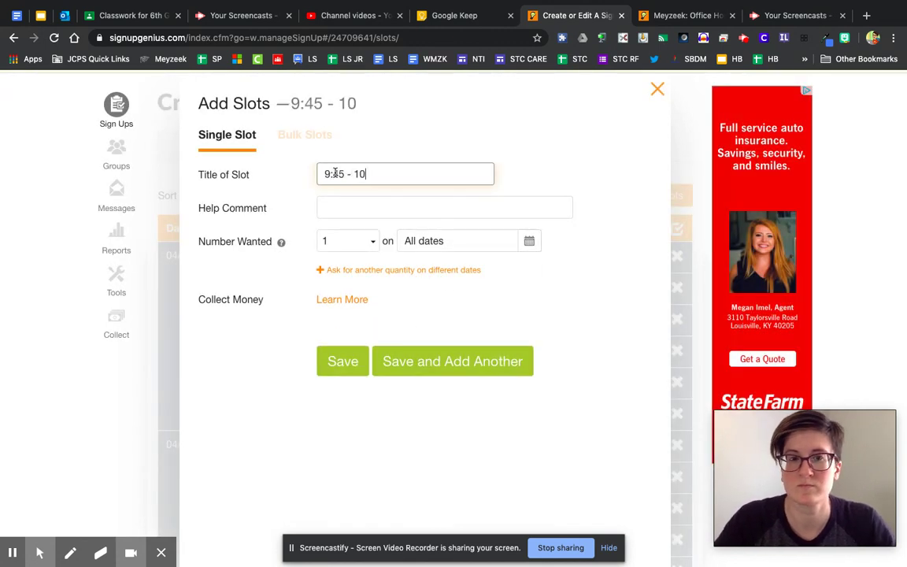
text(:00)
click(419, 363)
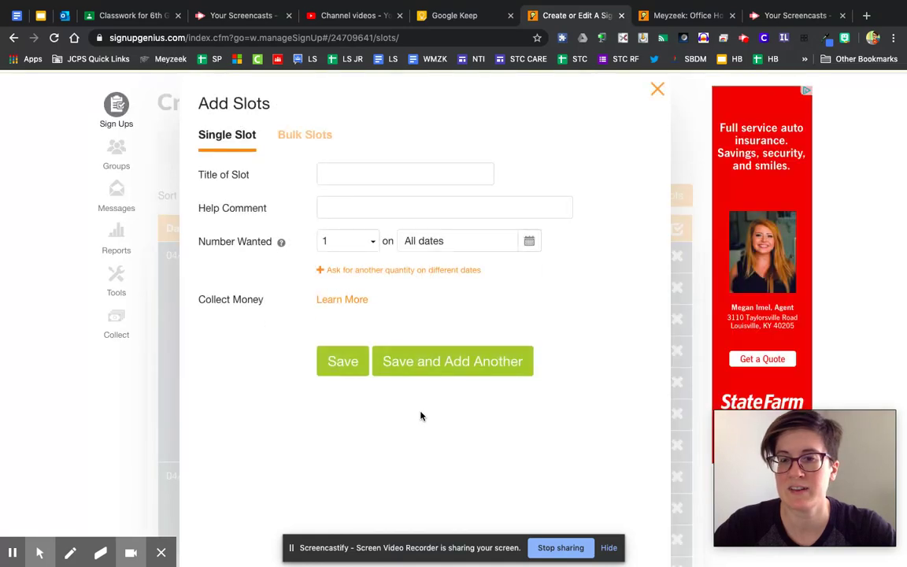
click(656, 92)
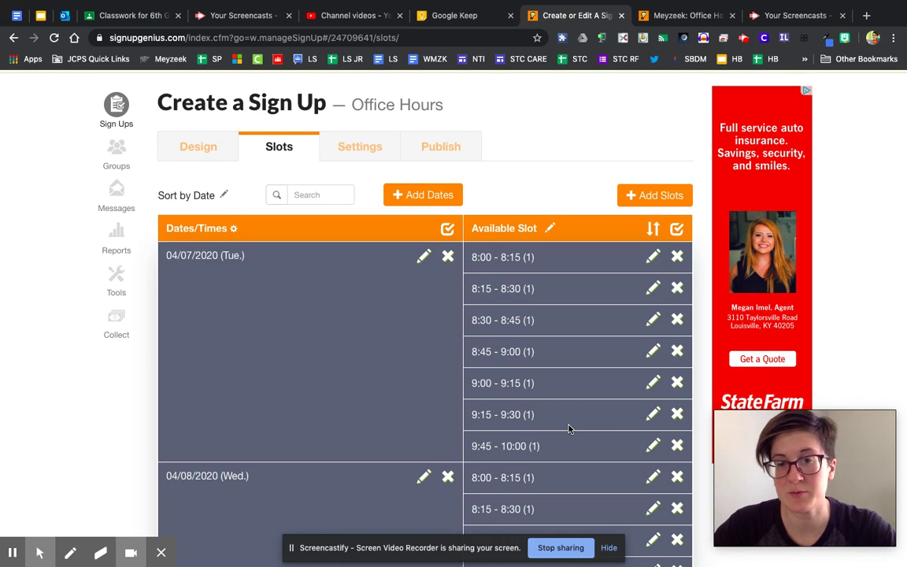
Add the missing slot titled 9:30 - 9:45 for all dates and save it
scroll(538, 411, down, 1)
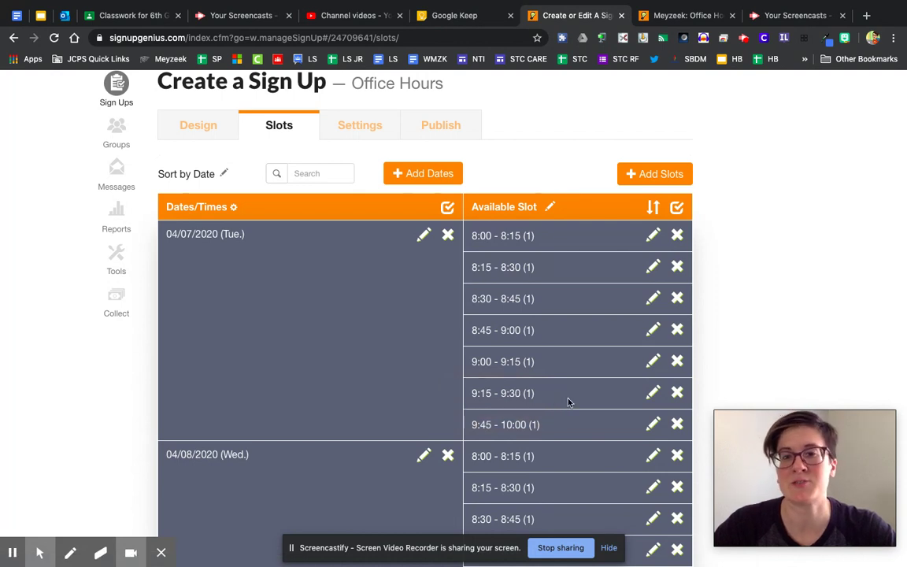
click(647, 180)
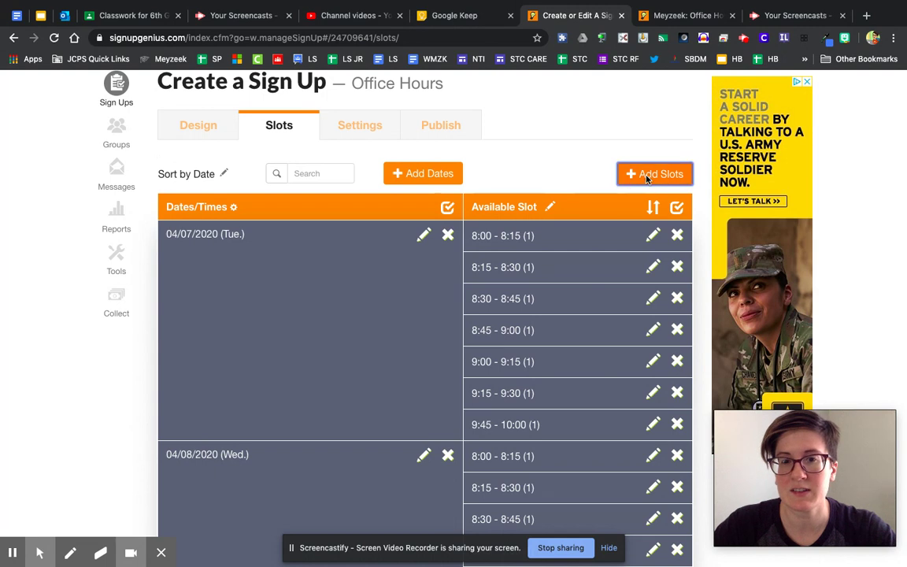
text(9)
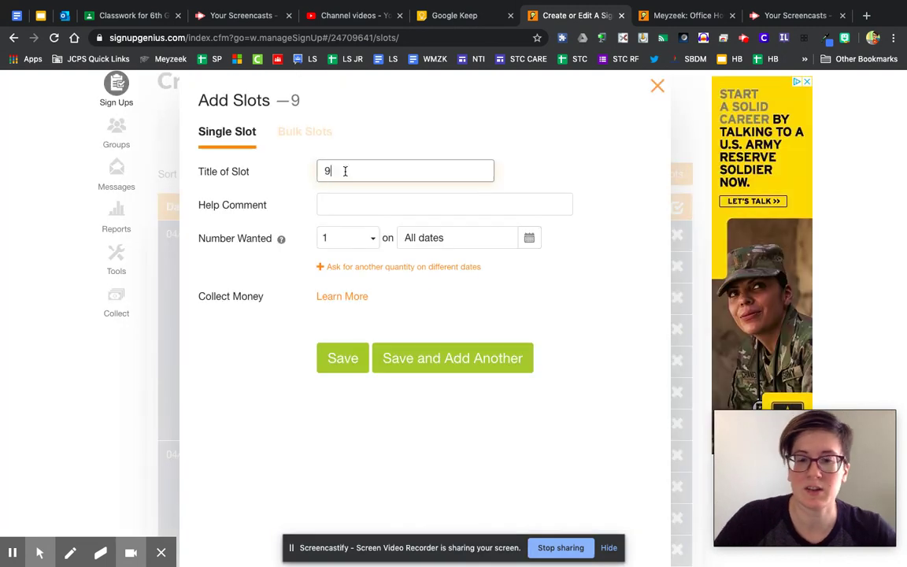
text(:30 -)
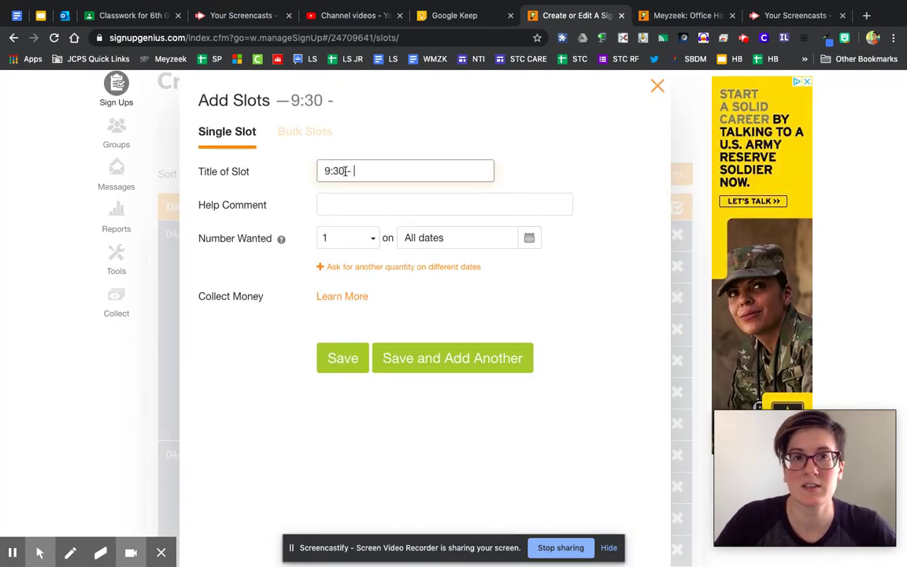
text( 9:45)
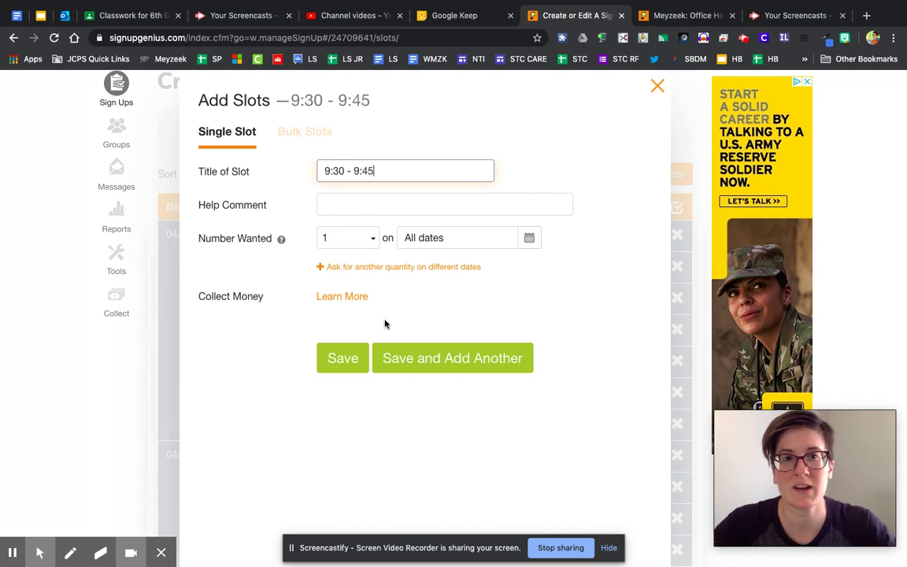
click(338, 359)
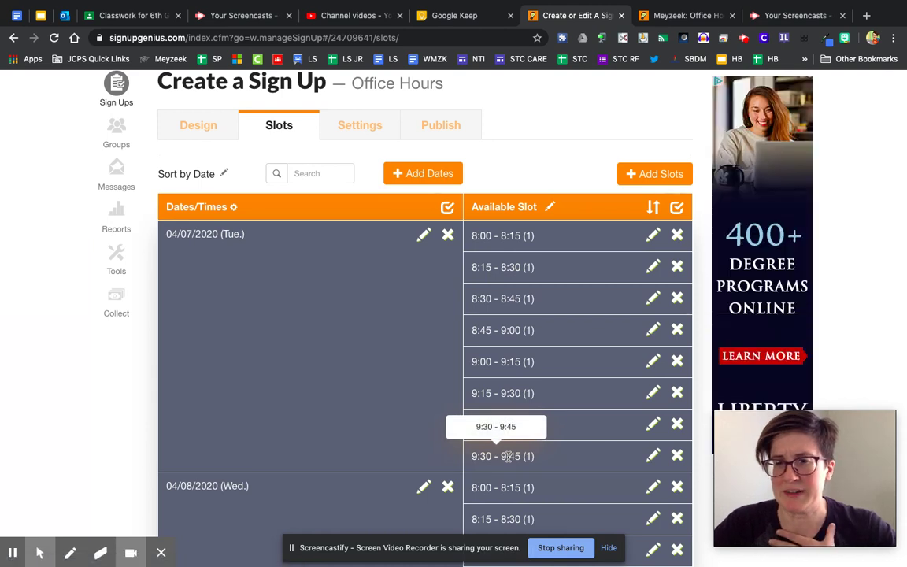
Reorder the slots so that 9:30 - 9:45 comes before 9:45 - 10:00, and save the new order
click(652, 208)
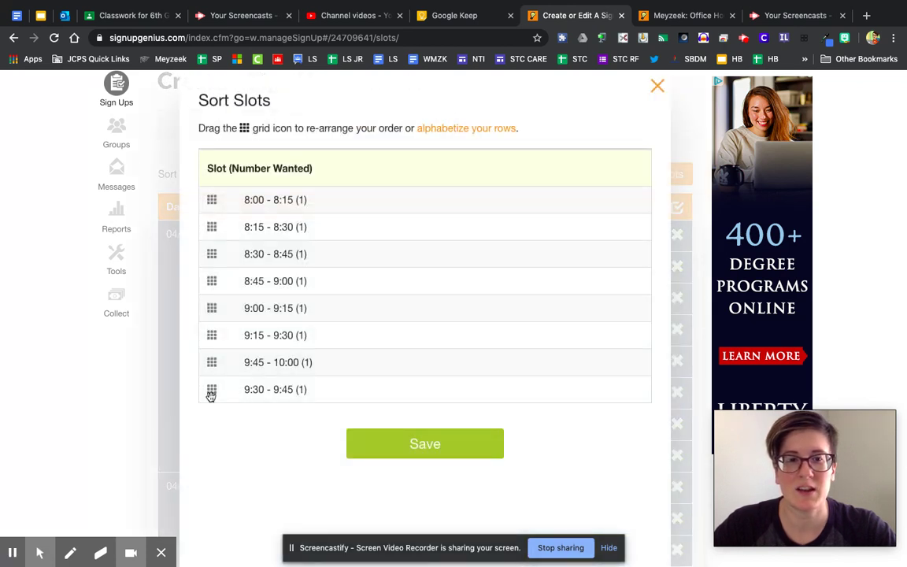
mouse_move(211, 391)
mouse_down()
mouse_move(210, 326)
mouse_move(210, 402)
mouse_up()
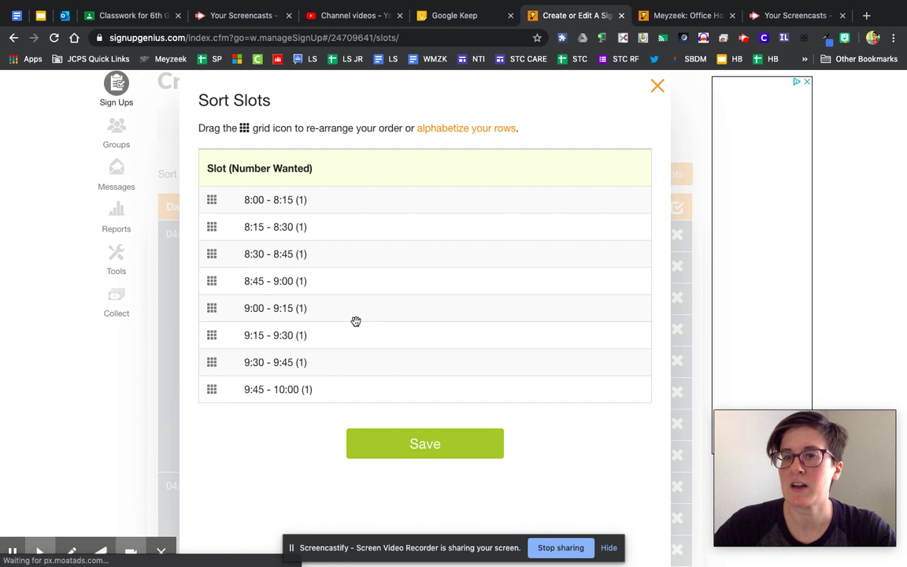
click(414, 446)
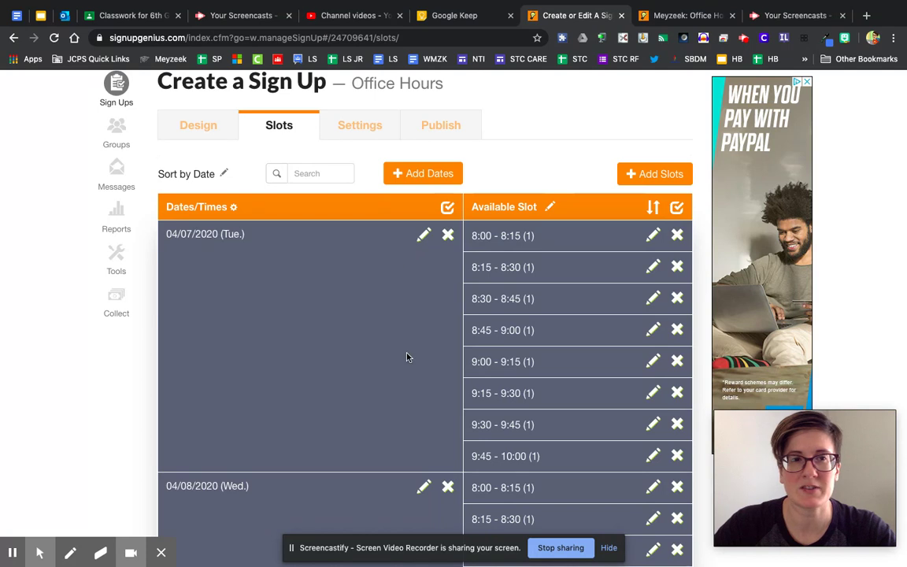
Check the slots listed under each date, then save them and continue to the sign up settings
scroll(407, 356, down, 1)
scroll(407, 357, down, 9)
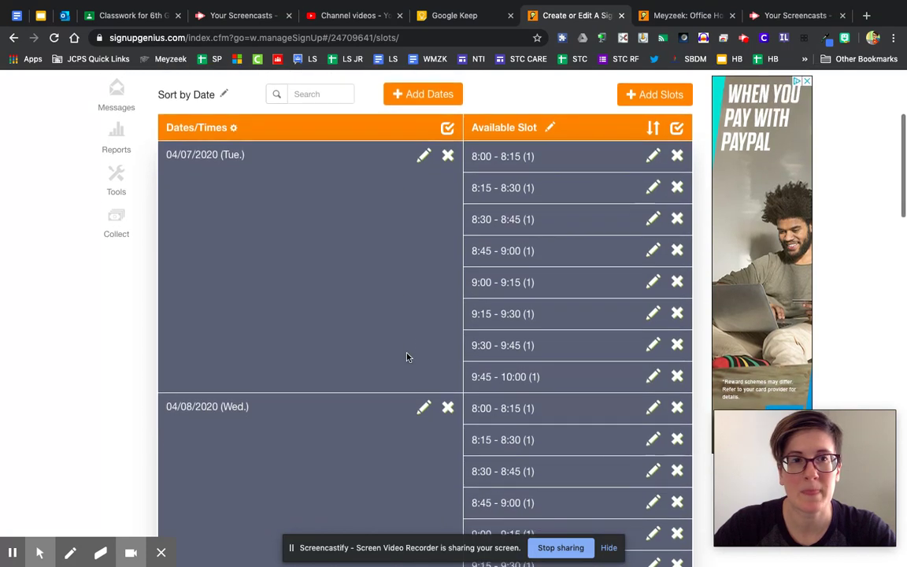
scroll(407, 356, down, 14)
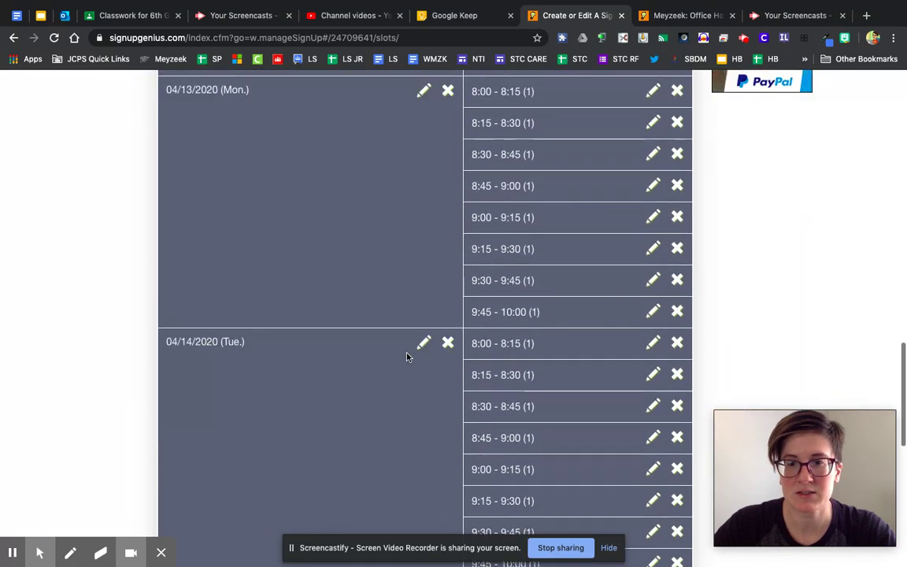
scroll(407, 360, up, 2)
click(232, 288)
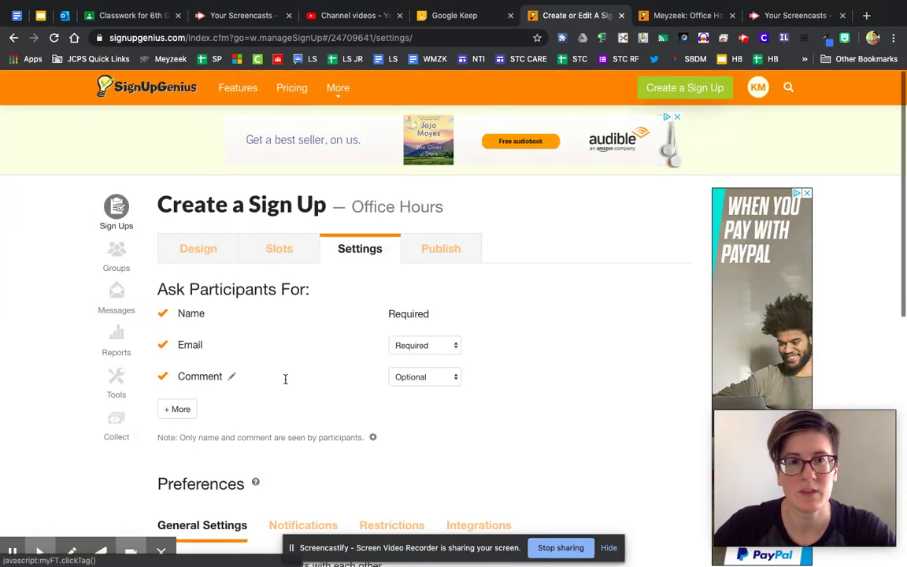
Include the custom question "What do you want to talk about? Grades? Assignment help? Etc." on the sign up
scroll(285, 379, down, 2)
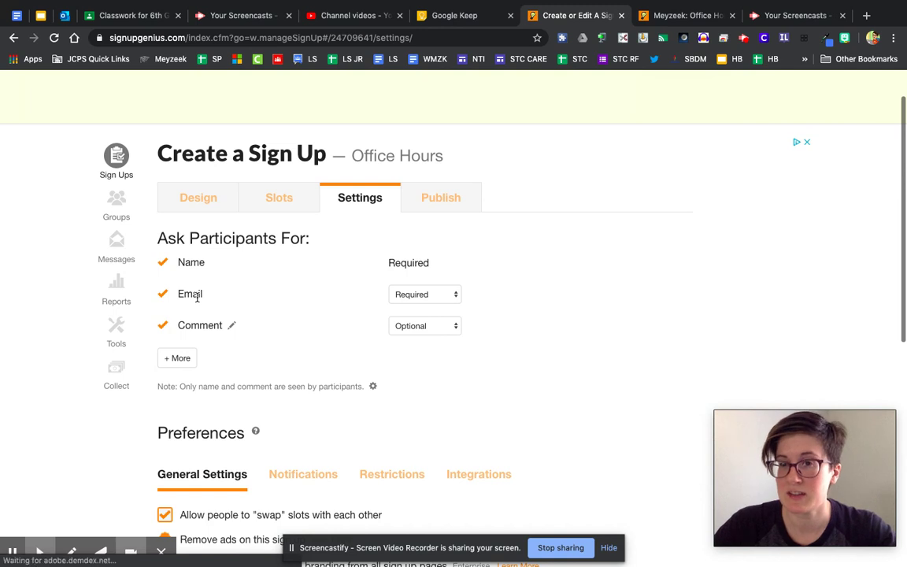
scroll(236, 315, down, 1)
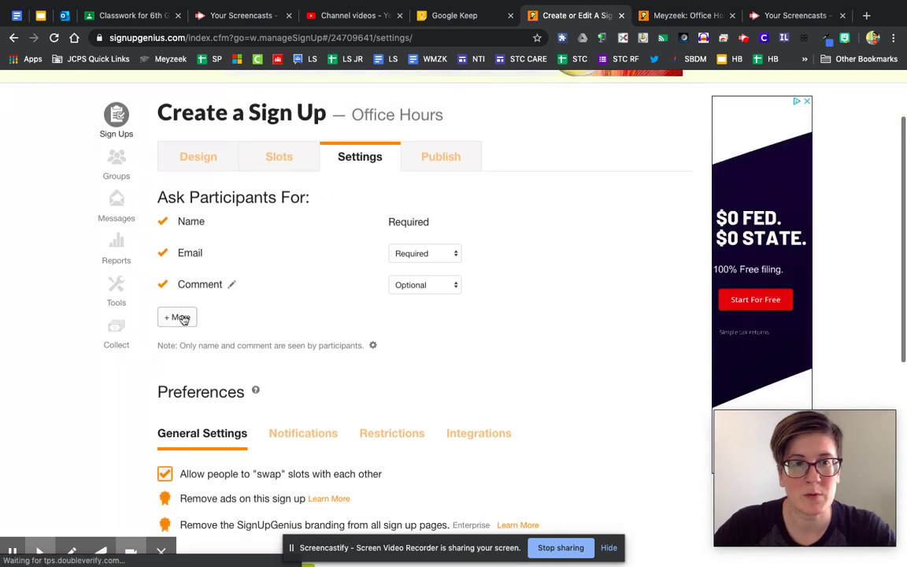
click(183, 318)
scroll(236, 346, down, 1)
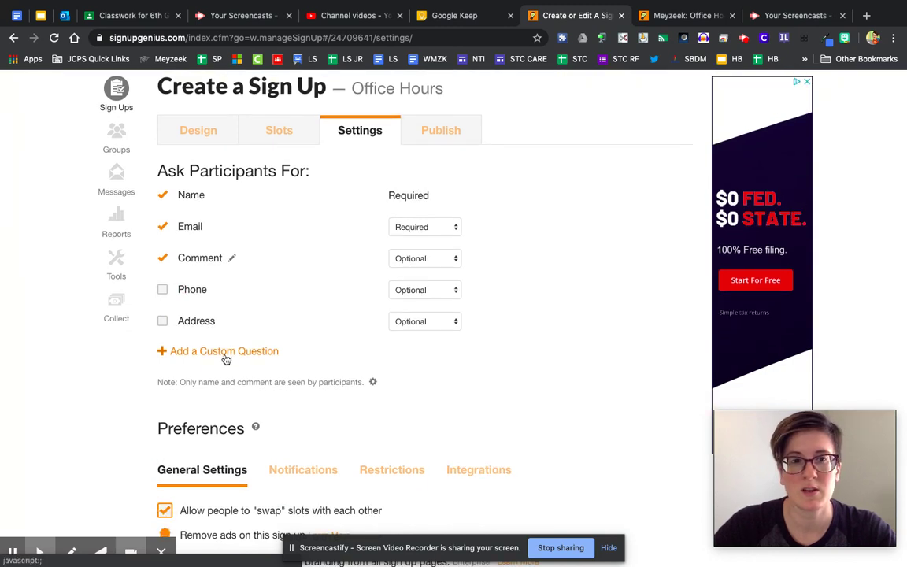
click(226, 352)
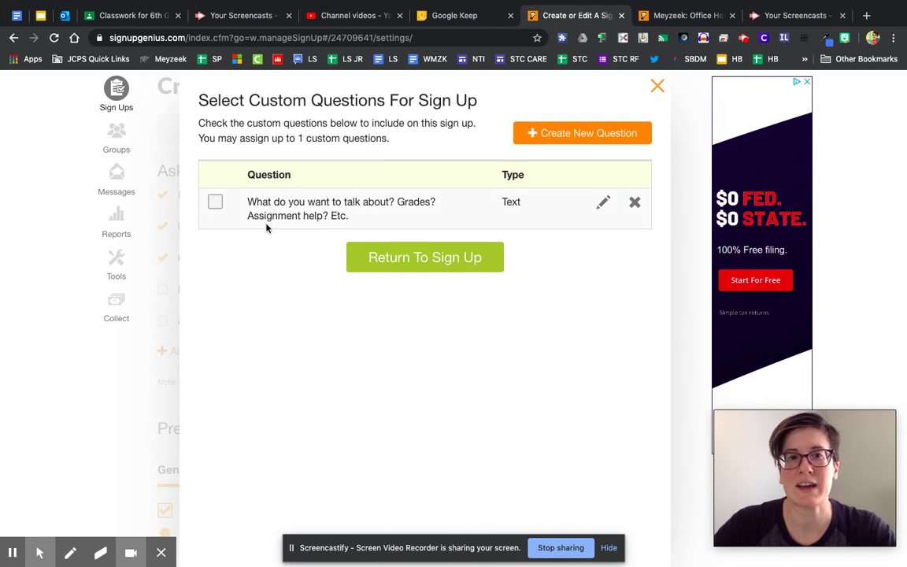
click(215, 203)
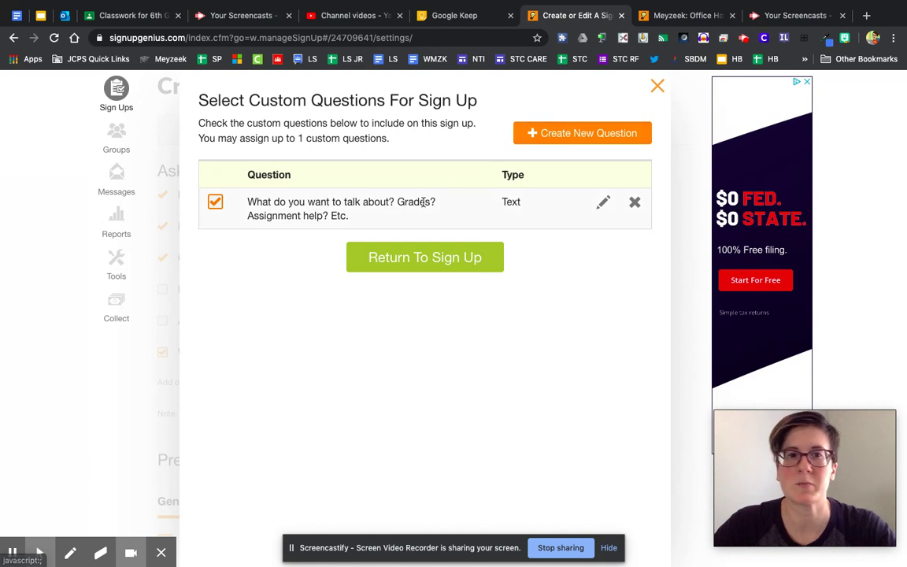
click(432, 259)
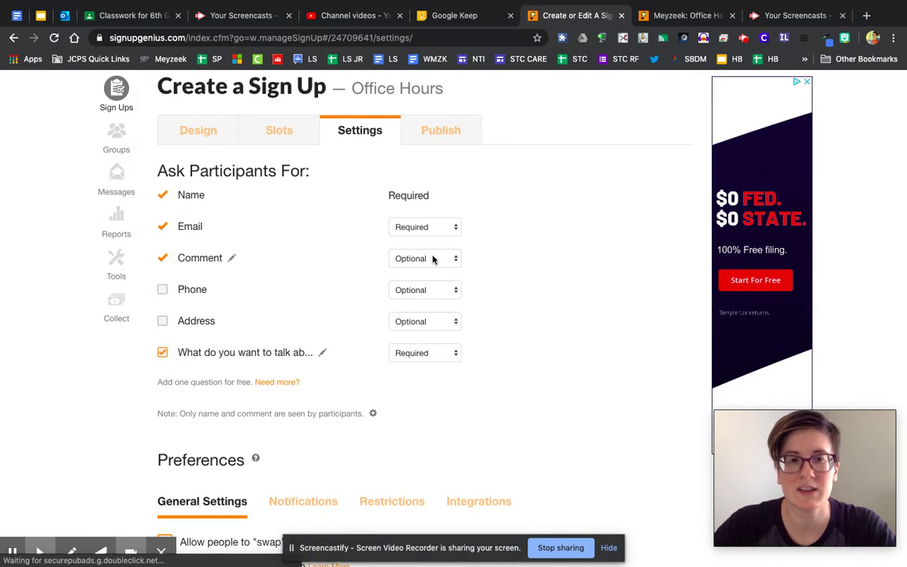
Review the participant questions and general preferences, then save the settings and continue to publishing
scroll(348, 483, down, 1)
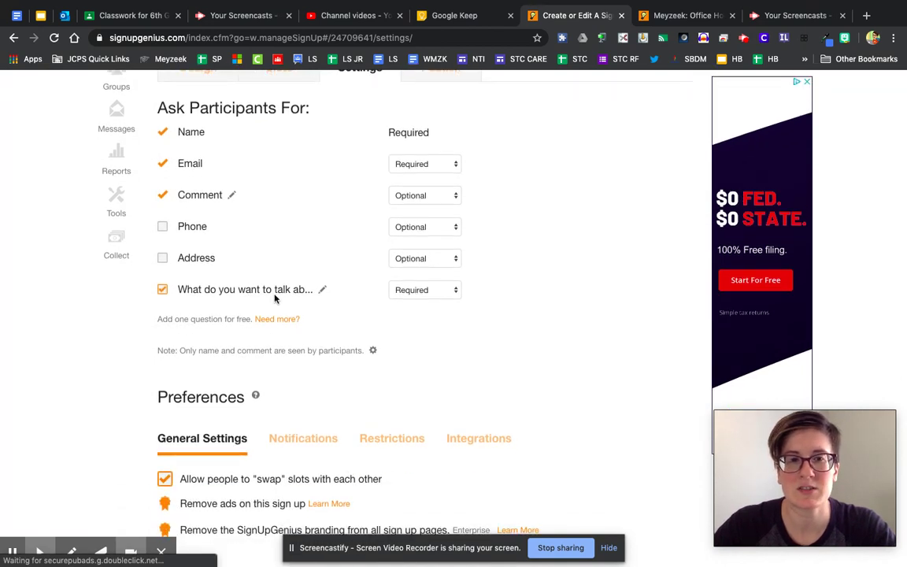
scroll(308, 317, down, 3)
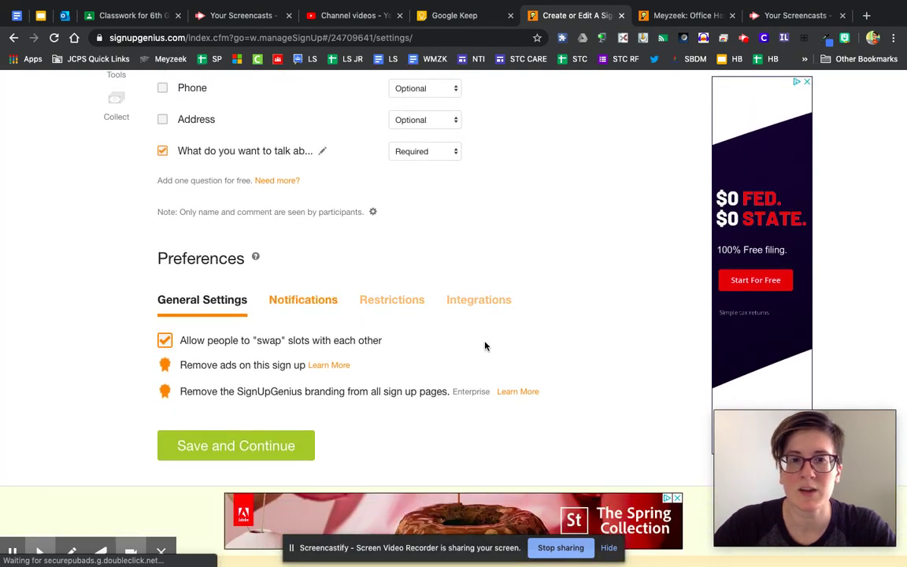
scroll(491, 350, down, 1)
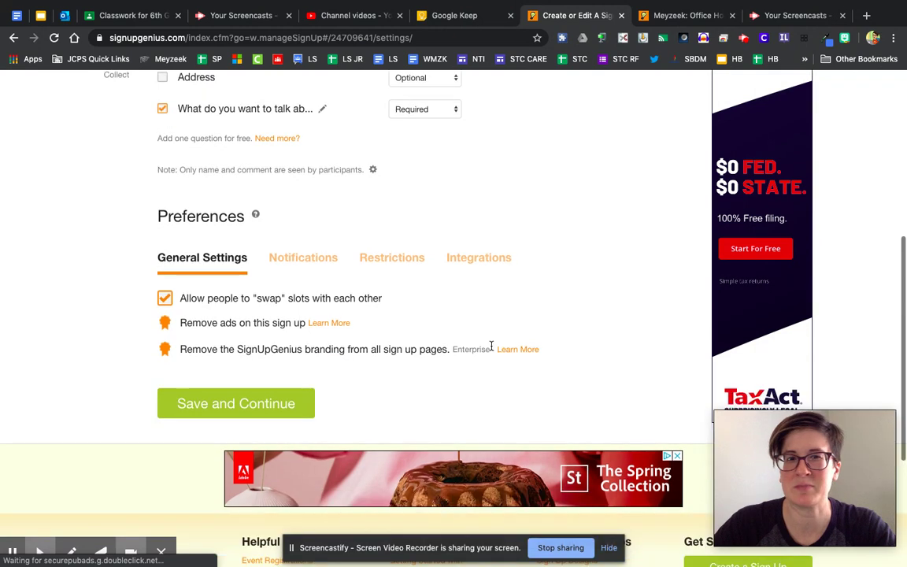
scroll(351, 347, down, 2)
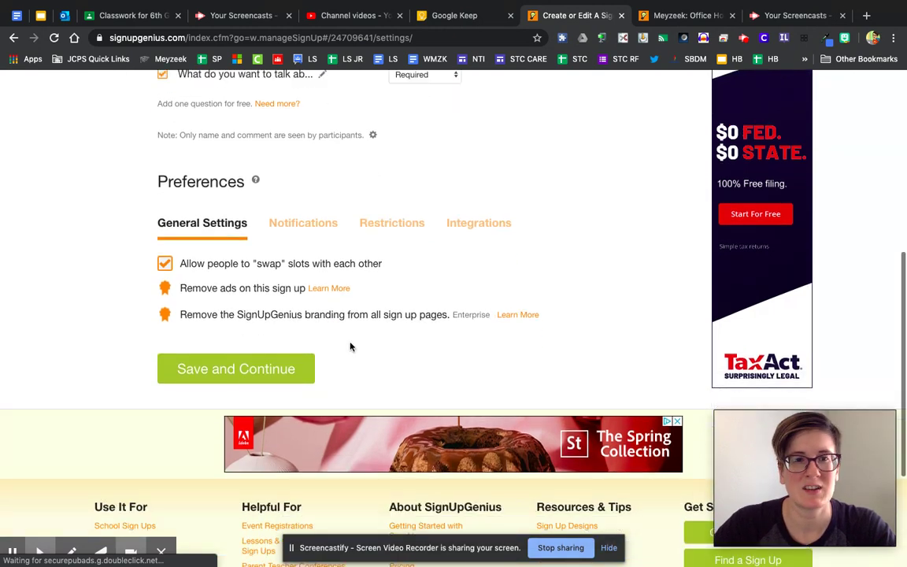
click(228, 341)
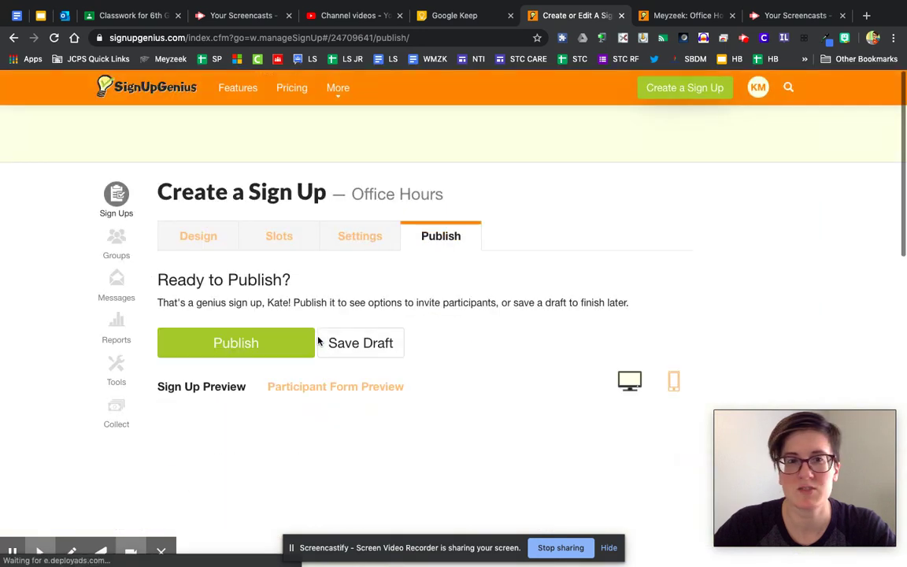
Check the Office Hours sign up preview, including its description and slot list, and publish the sign up
scroll(496, 331, down, 2)
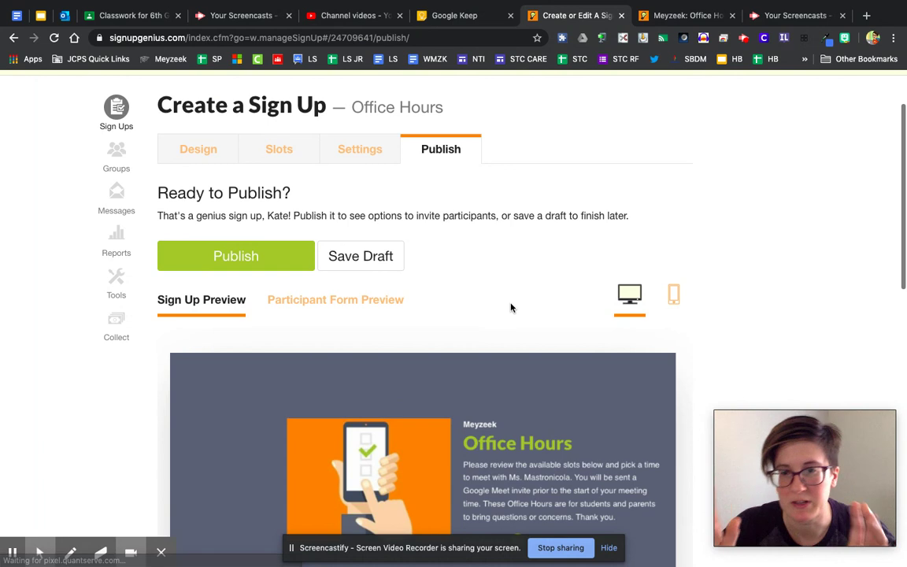
scroll(511, 307, down, 2)
scroll(510, 307, down, 1)
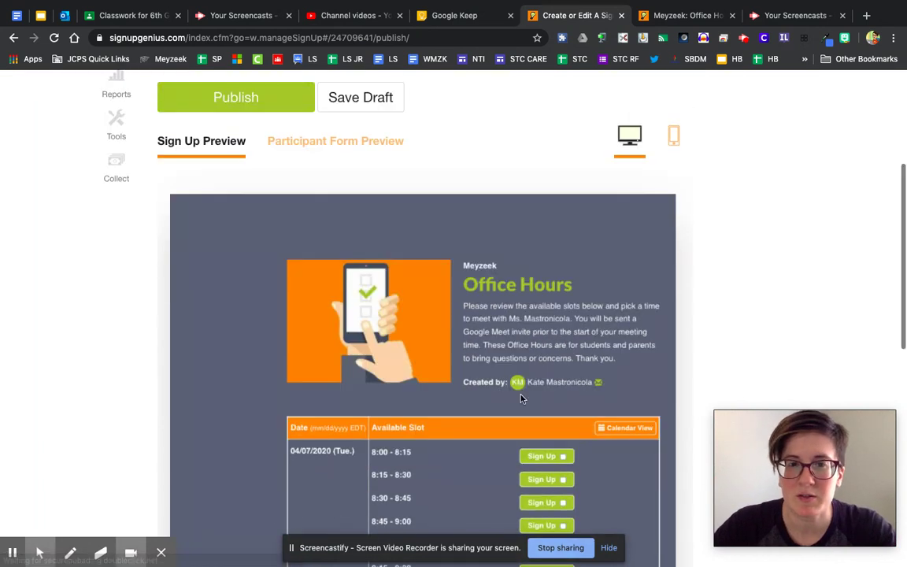
scroll(532, 367, down, 4)
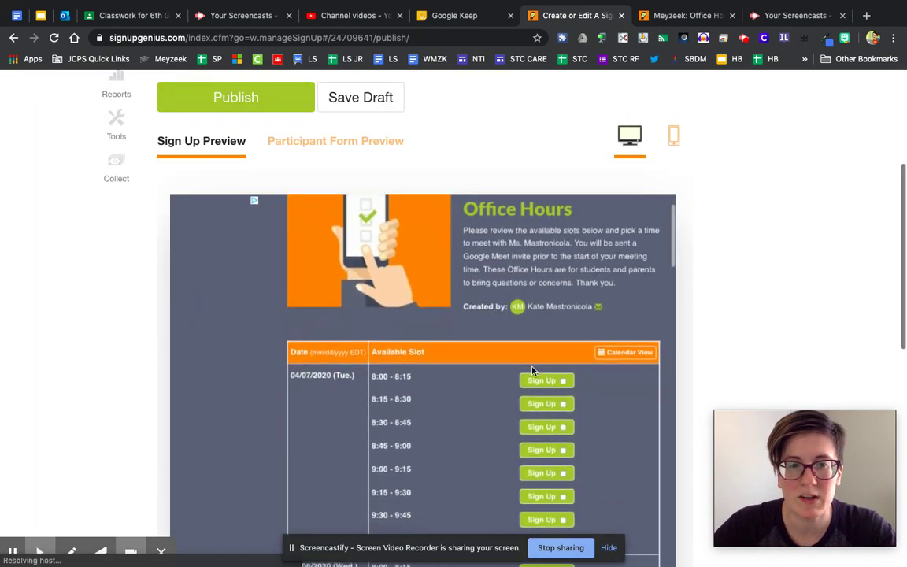
scroll(477, 412, down, 4)
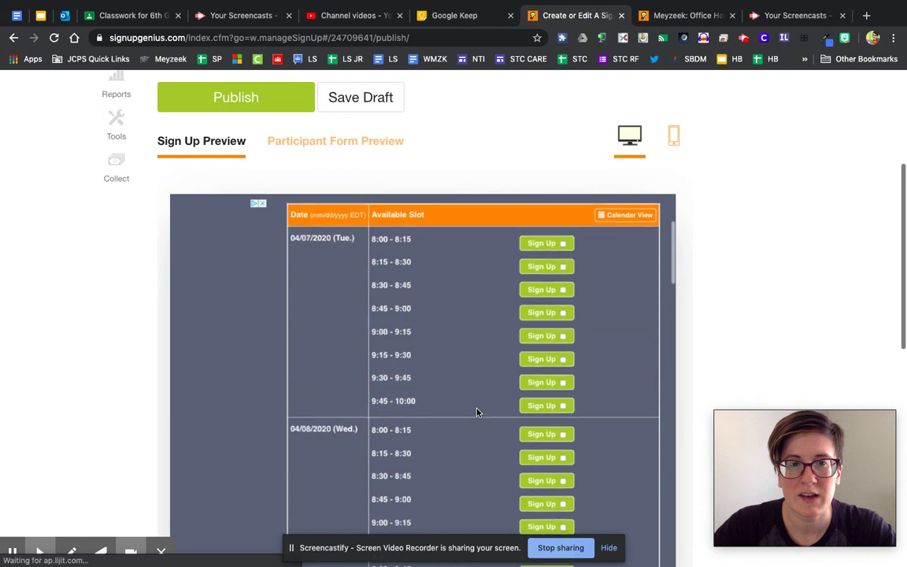
scroll(477, 411, up, 9)
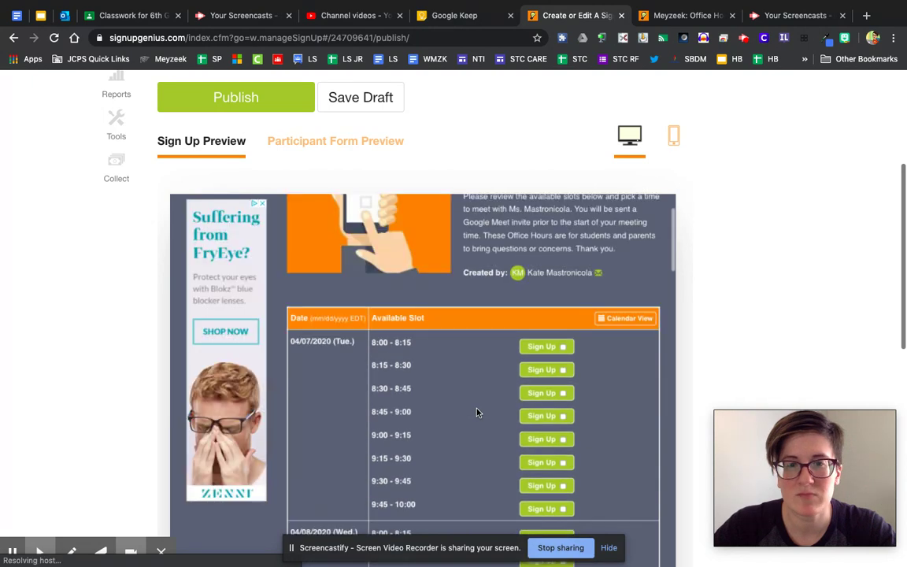
scroll(436, 176, up, 2)
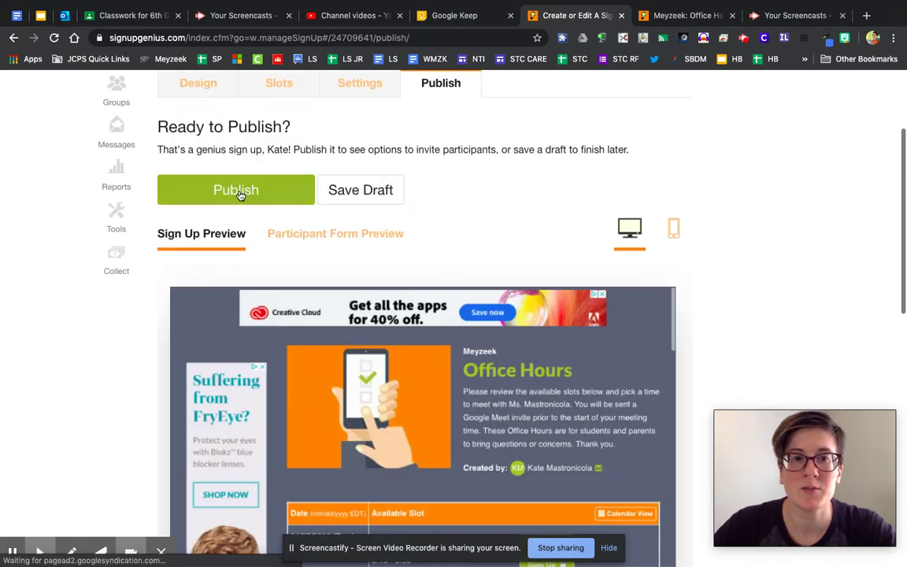
click(240, 193)
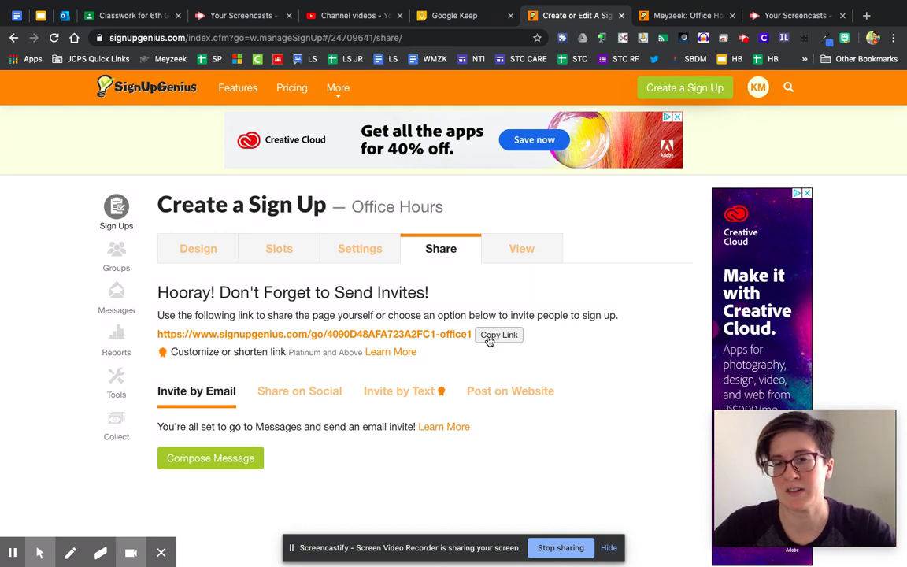
Copy the published sign up's share link and open Google Drive in a new browser tab
scroll(370, 366, down, 2)
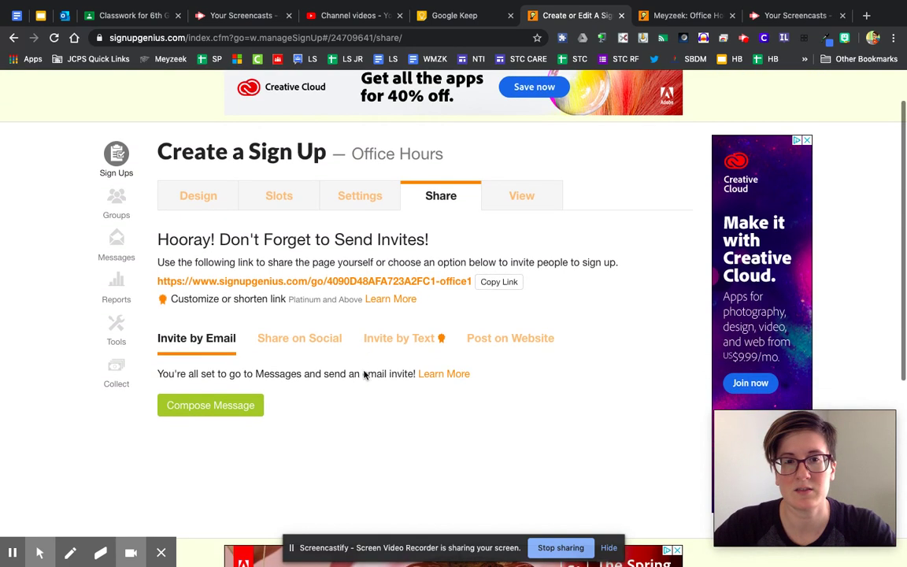
click(497, 283)
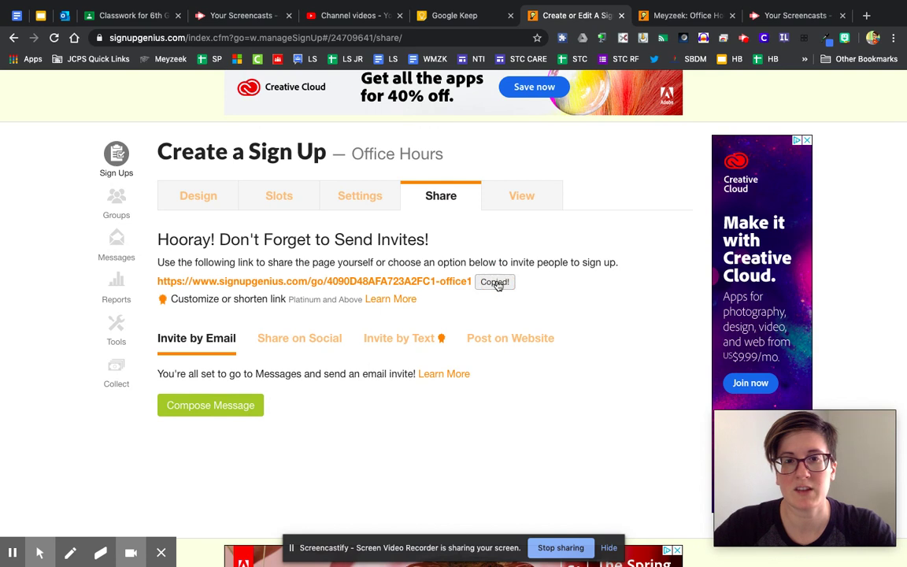
click(865, 16)
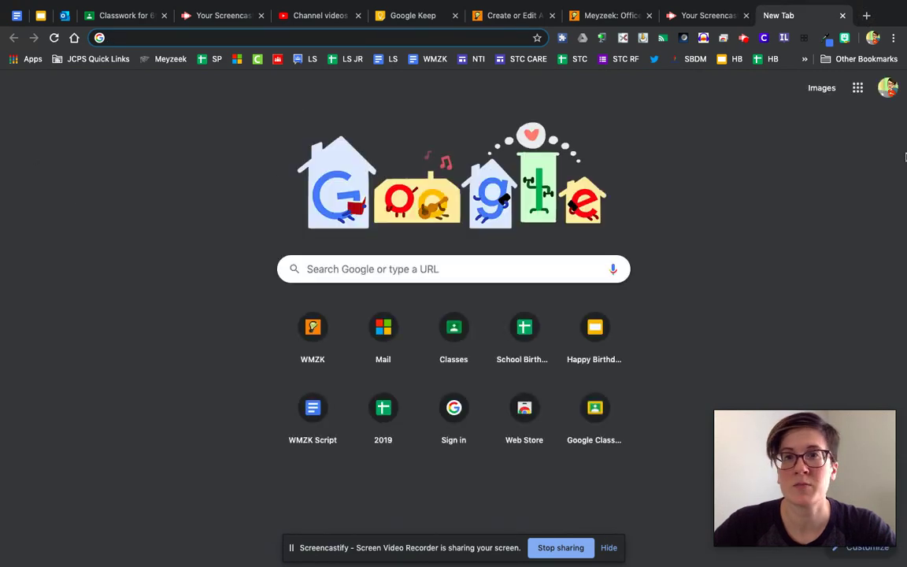
click(857, 87)
click(860, 153)
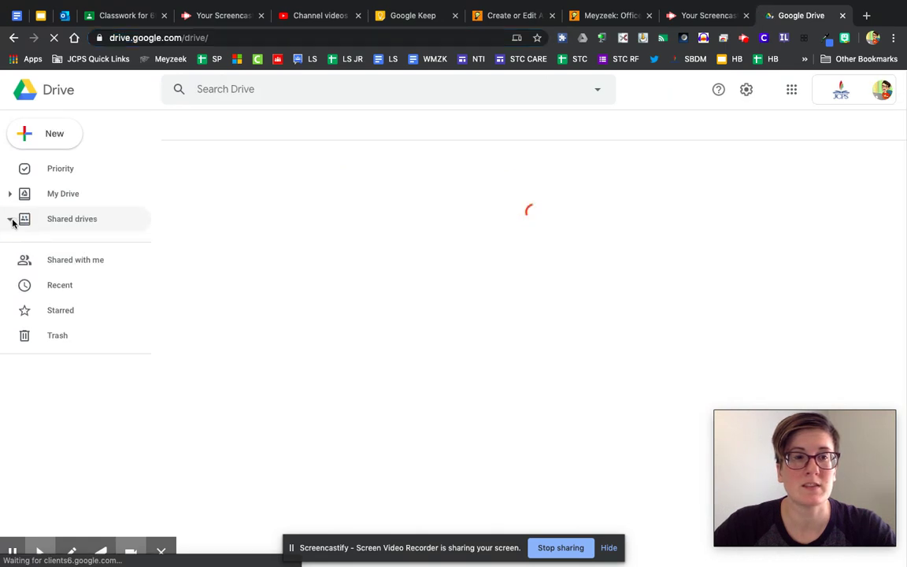
Open the School Portal Teacher Pages folder in the 8th Grade NTI shared drive
click(11, 219)
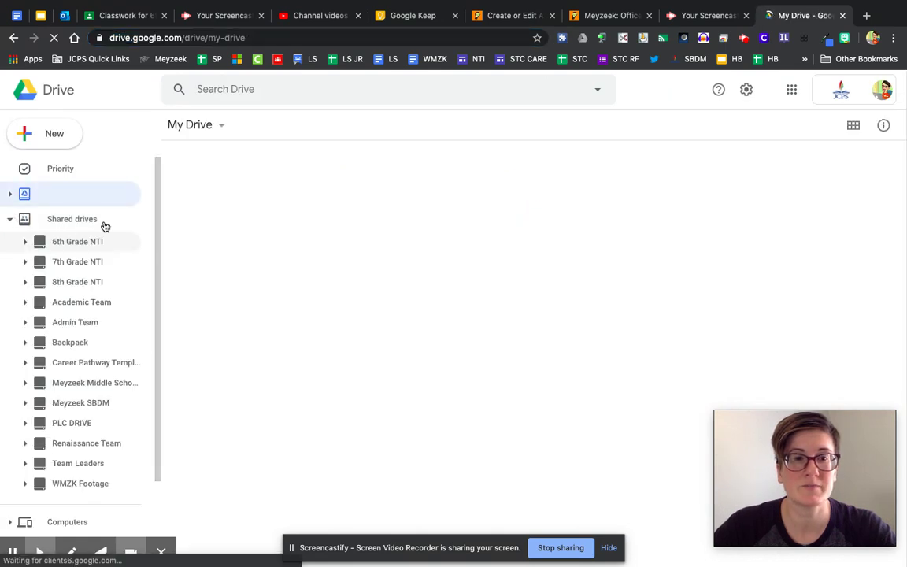
click(100, 285)
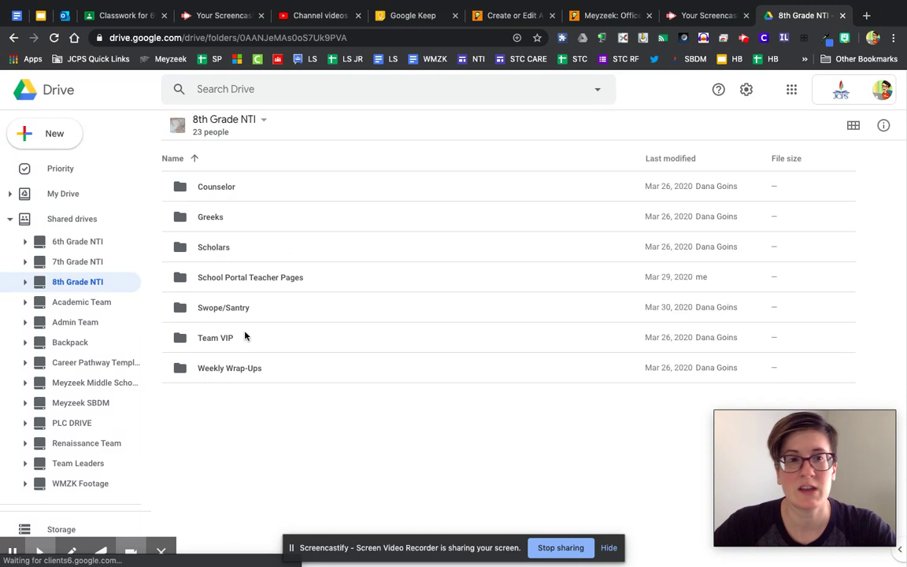
double_click(233, 279)
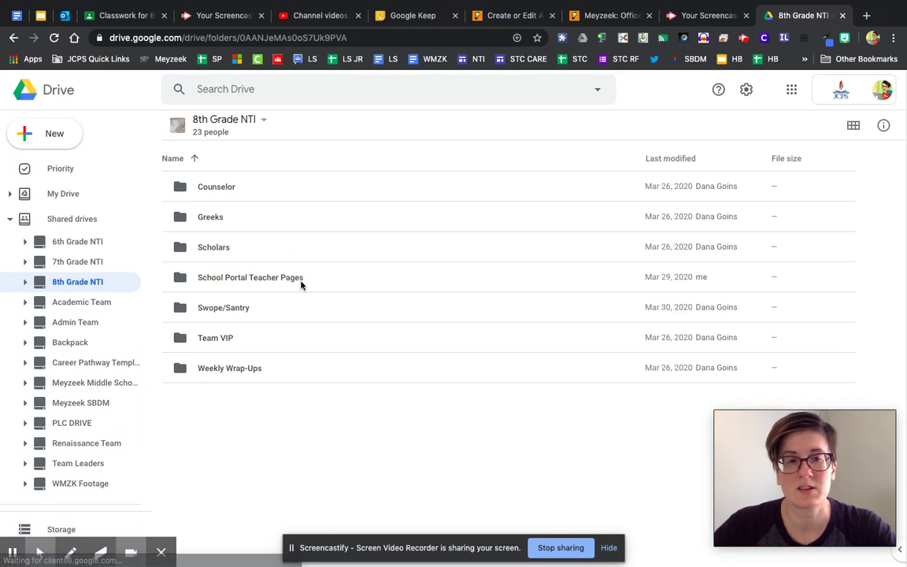
double_click(257, 281)
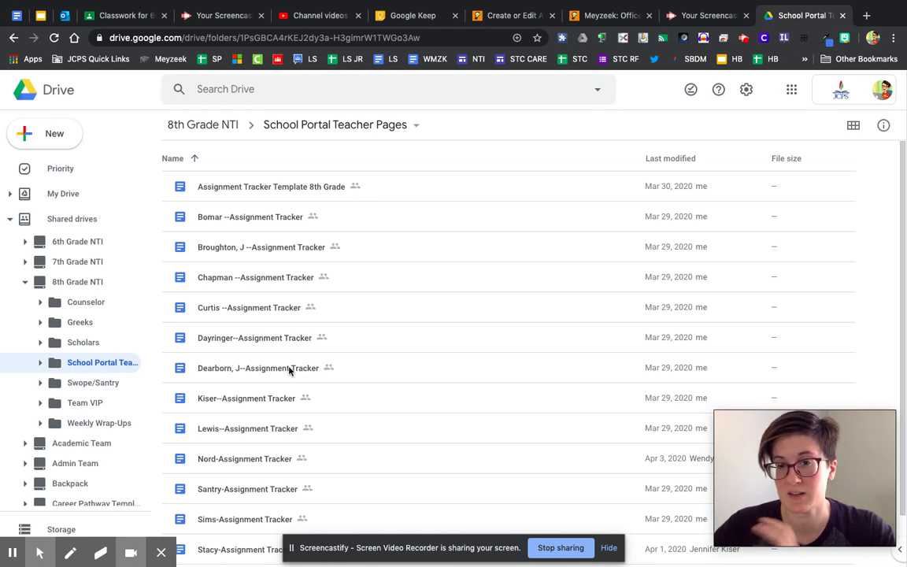
Collapse the 8th Grade NTI drive and open the NTI folder in the Renaissance Team shared drive
click(24, 282)
scroll(44, 362, down, 1)
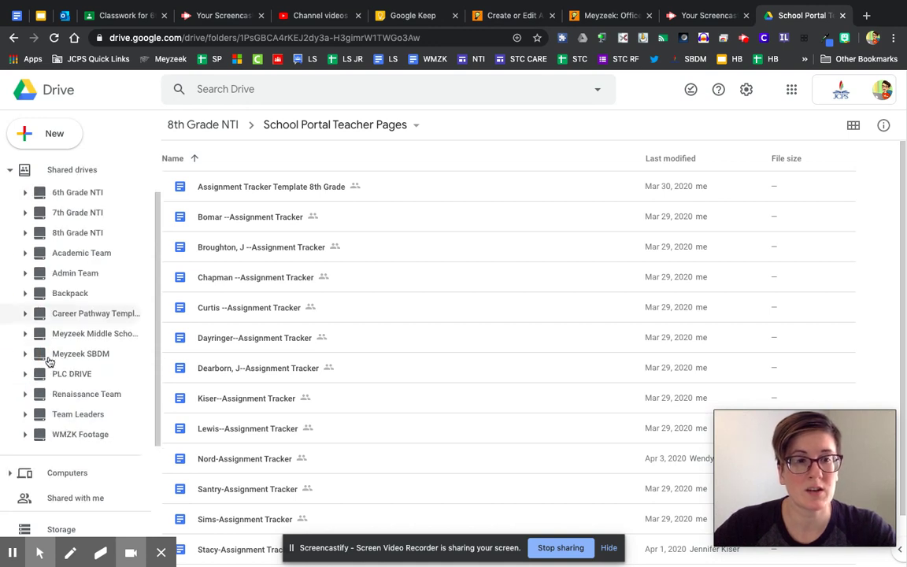
click(25, 396)
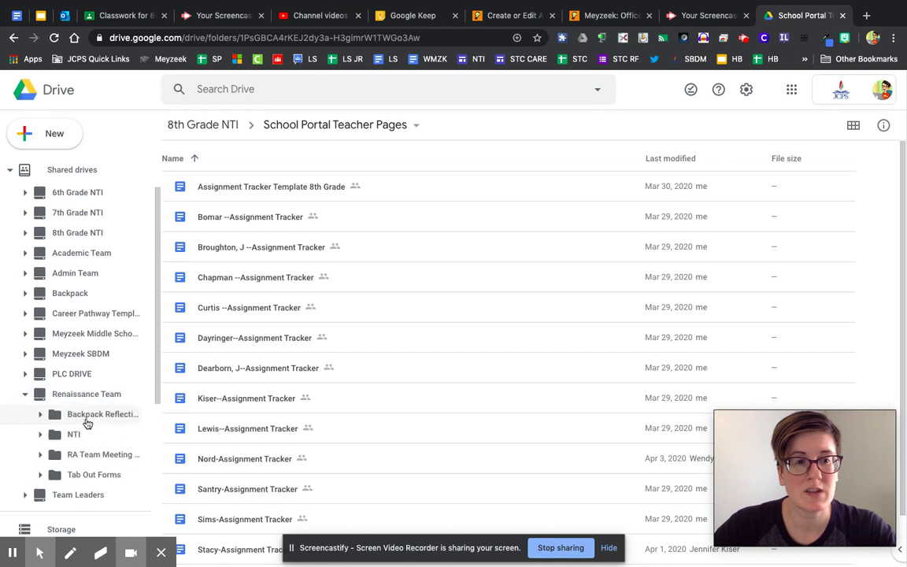
click(75, 436)
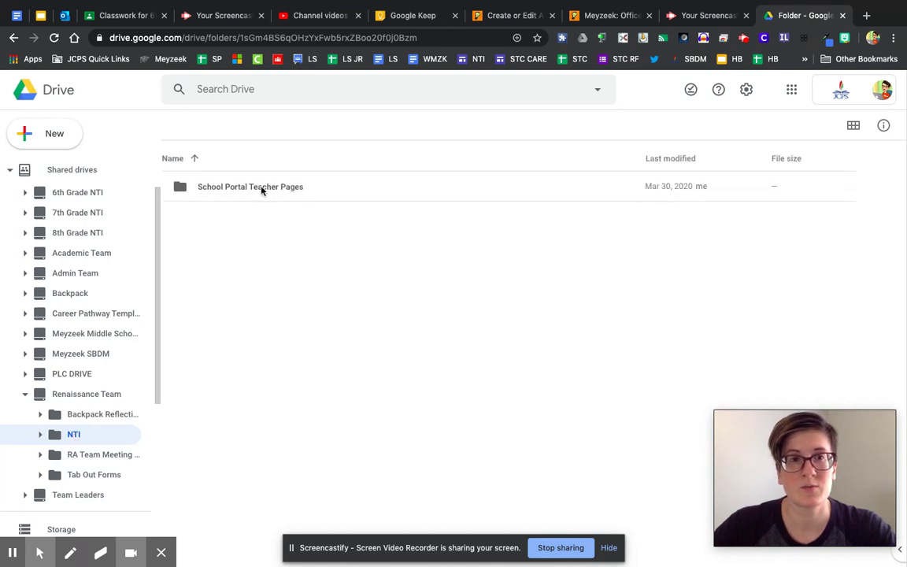
Open the teacher's own Assignment Tracker from School Portal Teacher Pages and add a new line below the introduction
double_click(262, 188)
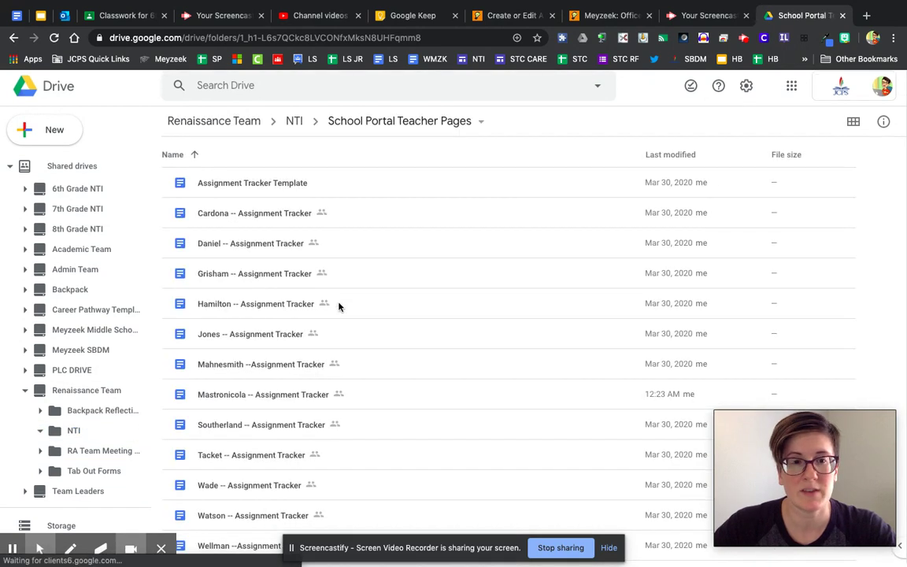
double_click(256, 402)
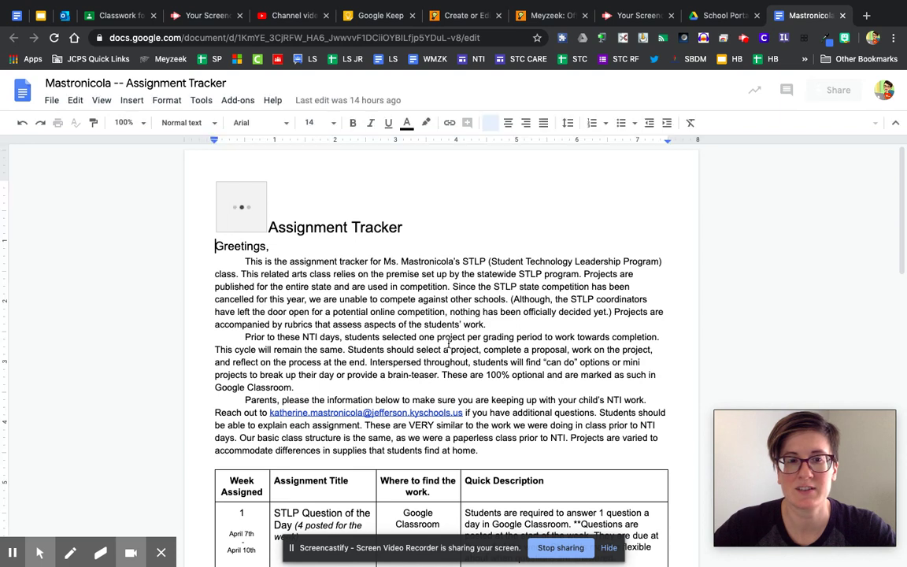
click(487, 409)
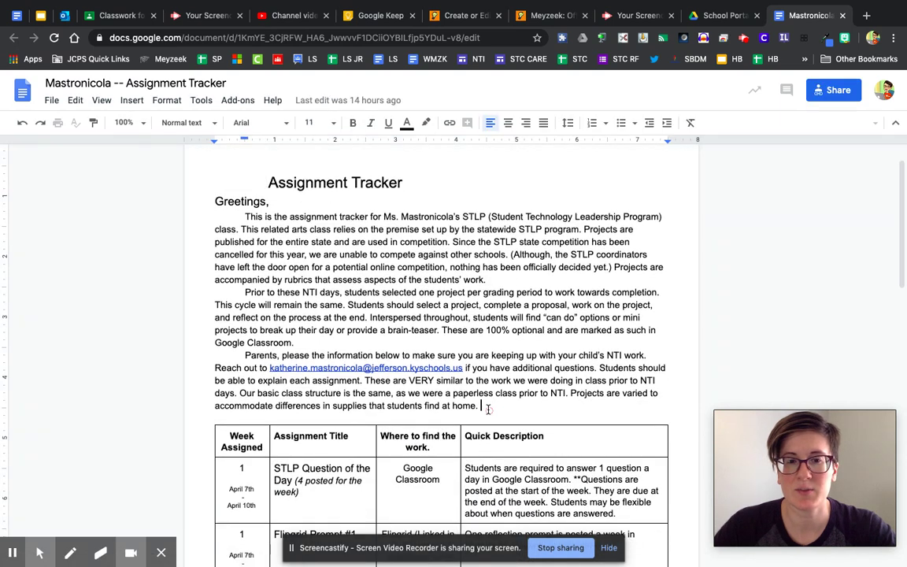
key(Return)
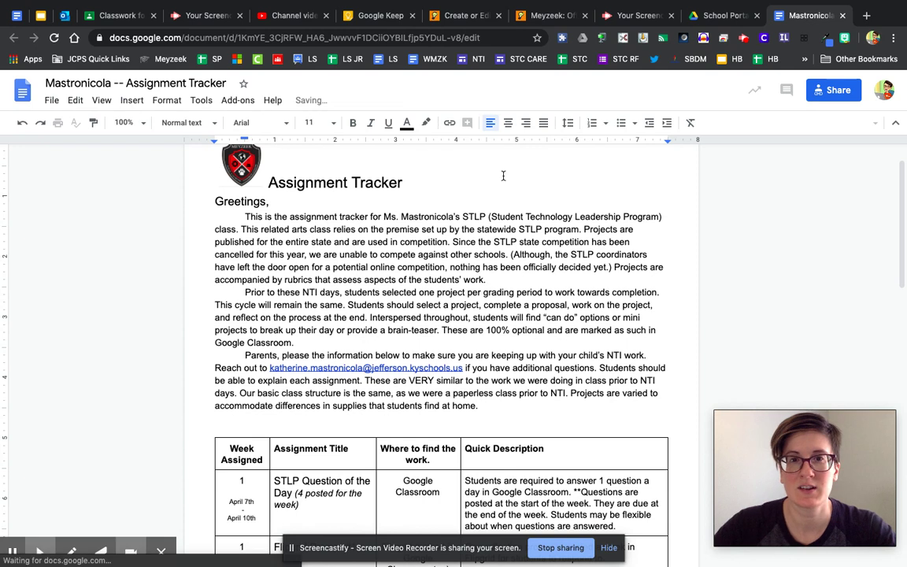
Insert the copied sign up link on the new line above the table, with the display text "Link for Office Hours Sign up"
click(450, 122)
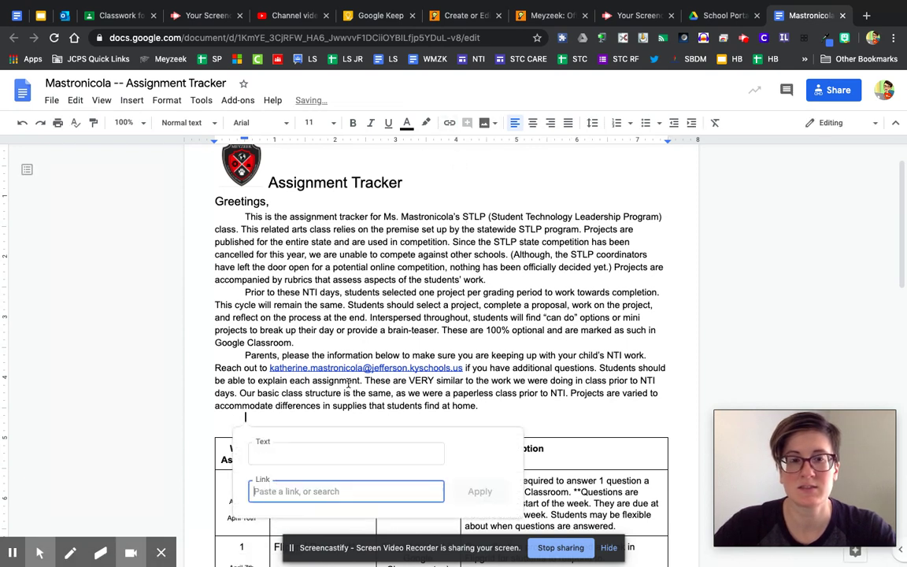
key(ctrl+v)
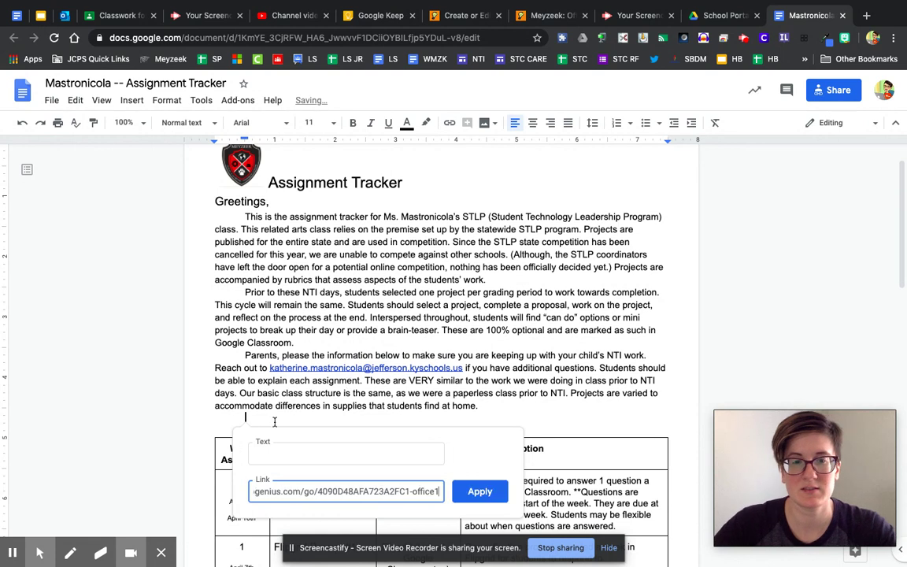
click(307, 451)
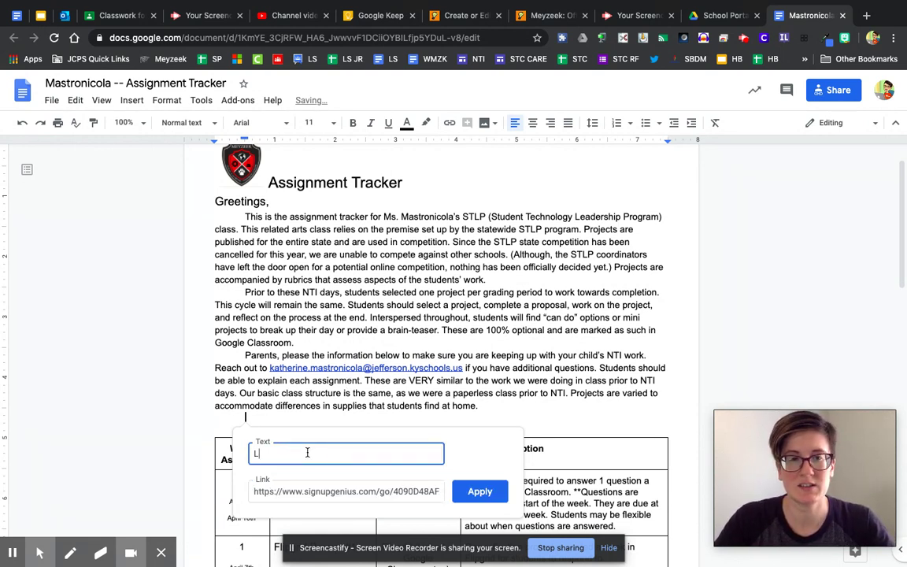
text(Link for Office)
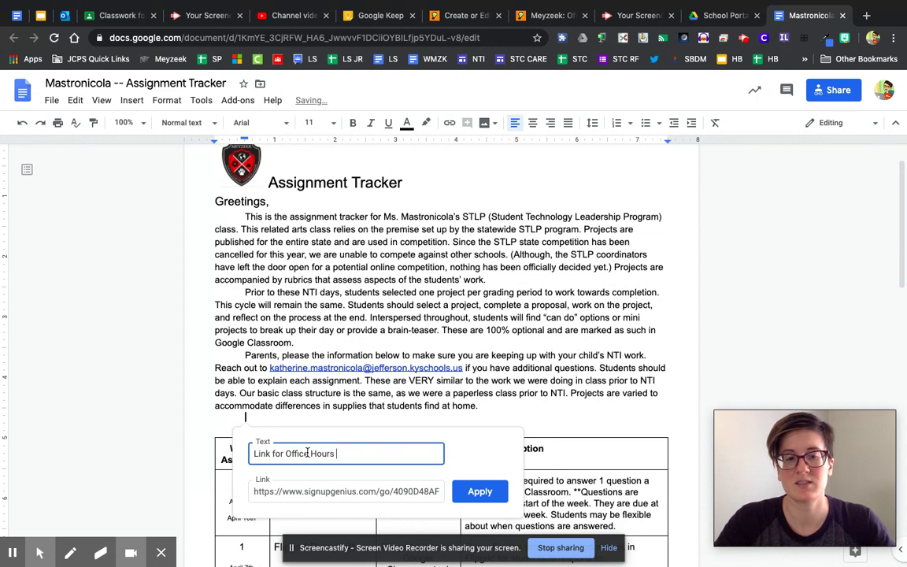
text(Hours Sign u)
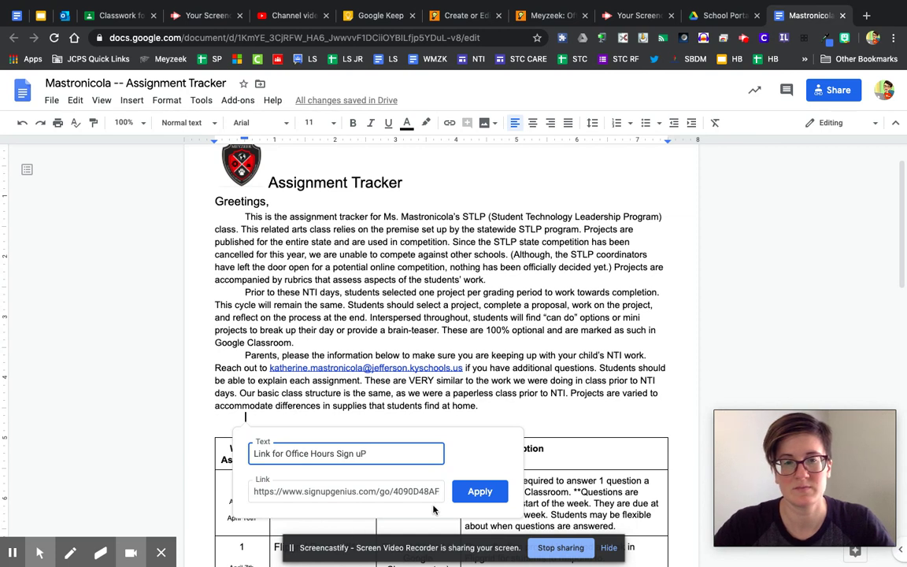
text(p)
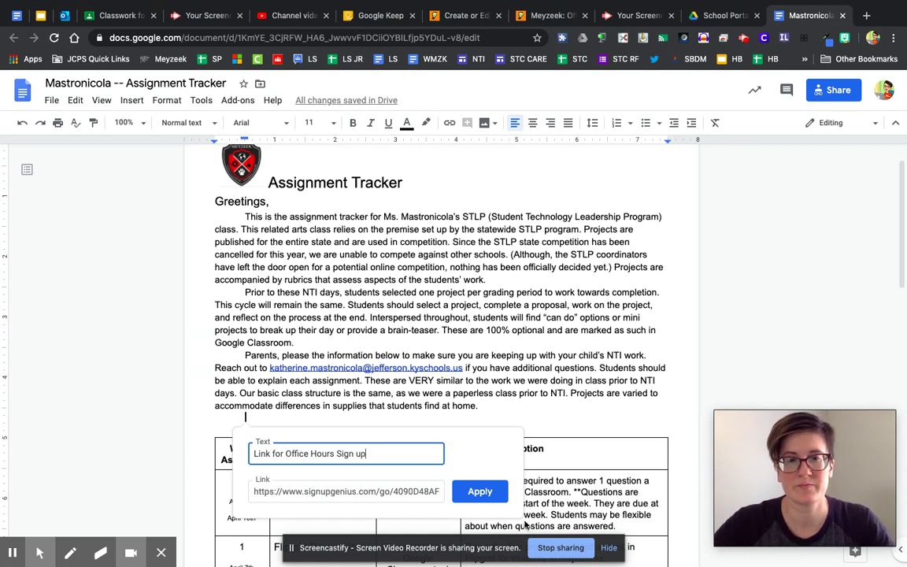
click(475, 494)
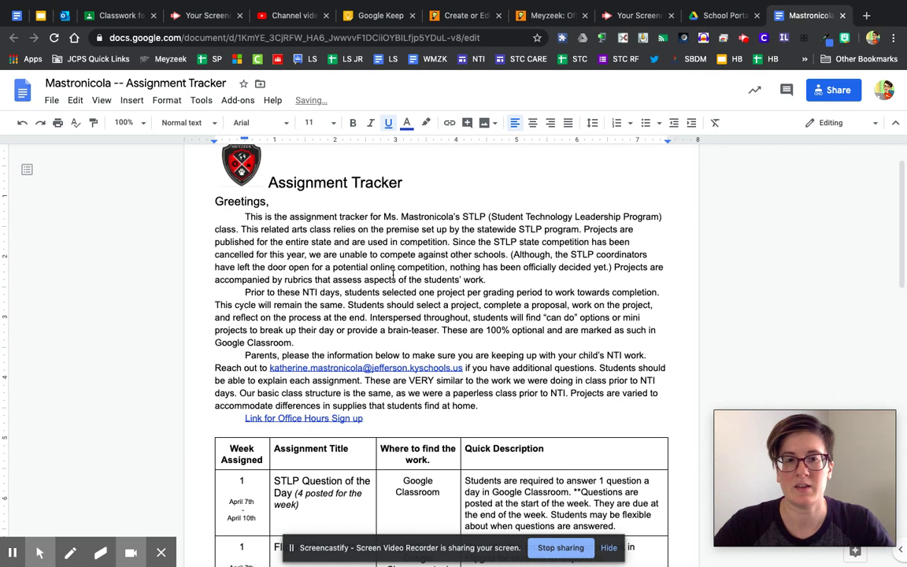
scroll(395, 273, down, 2)
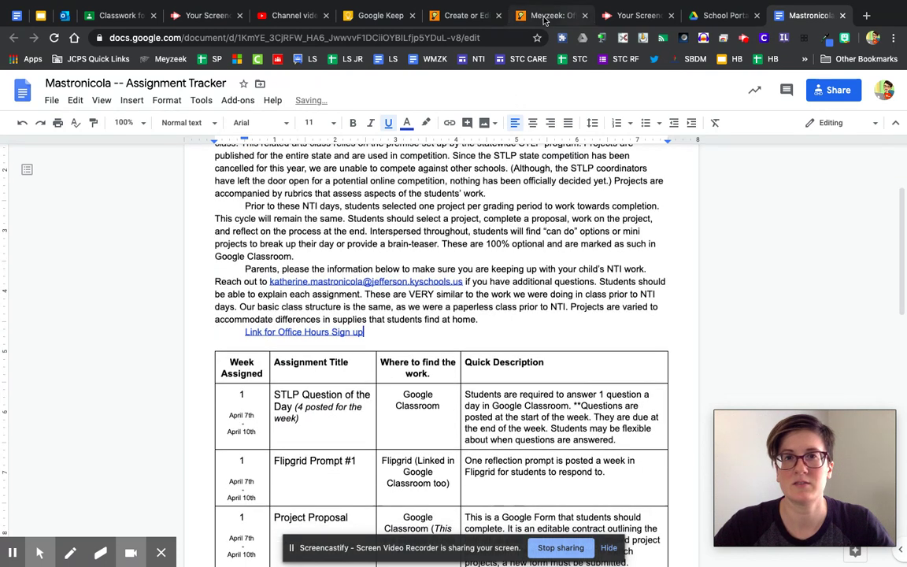
Switch back to the SignUpGenius share page and open the published Office Hours sign up through its share link
click(545, 18)
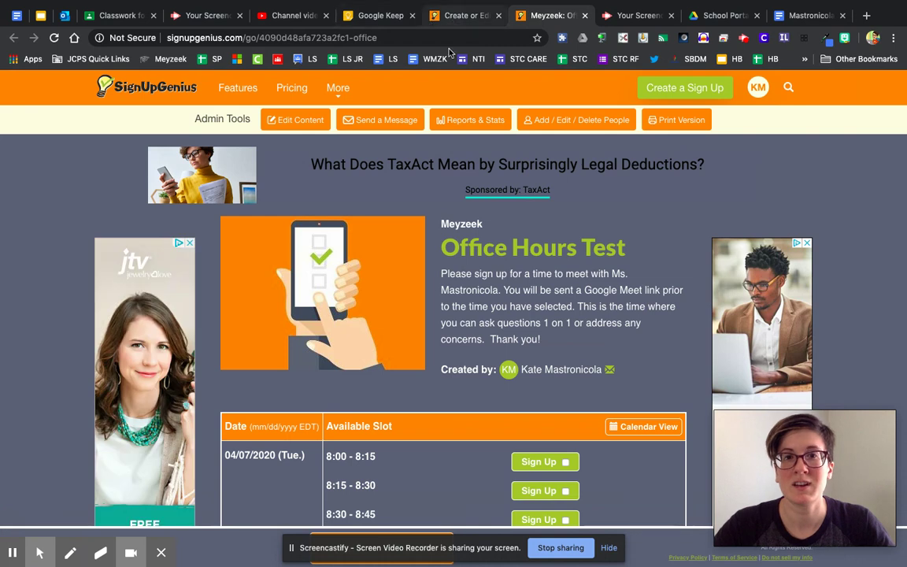
click(465, 15)
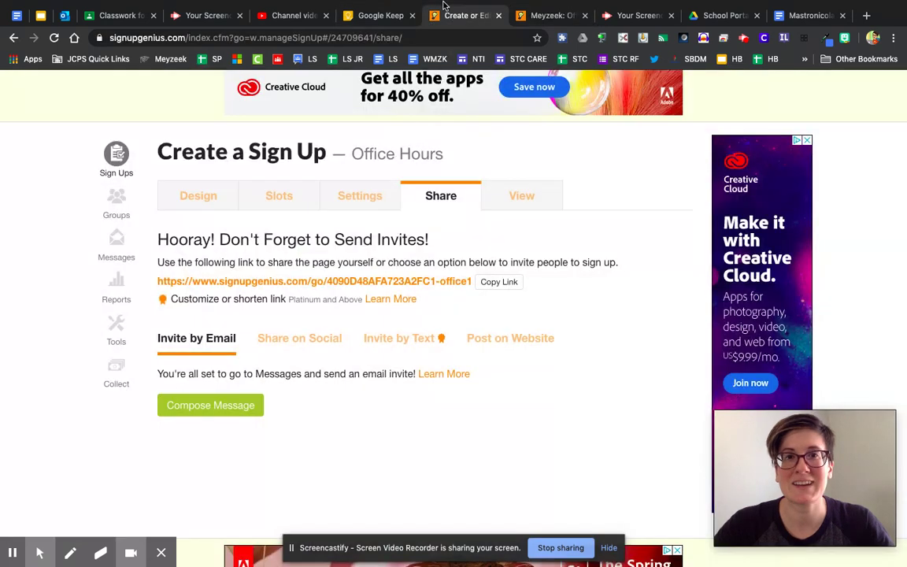
click(343, 282)
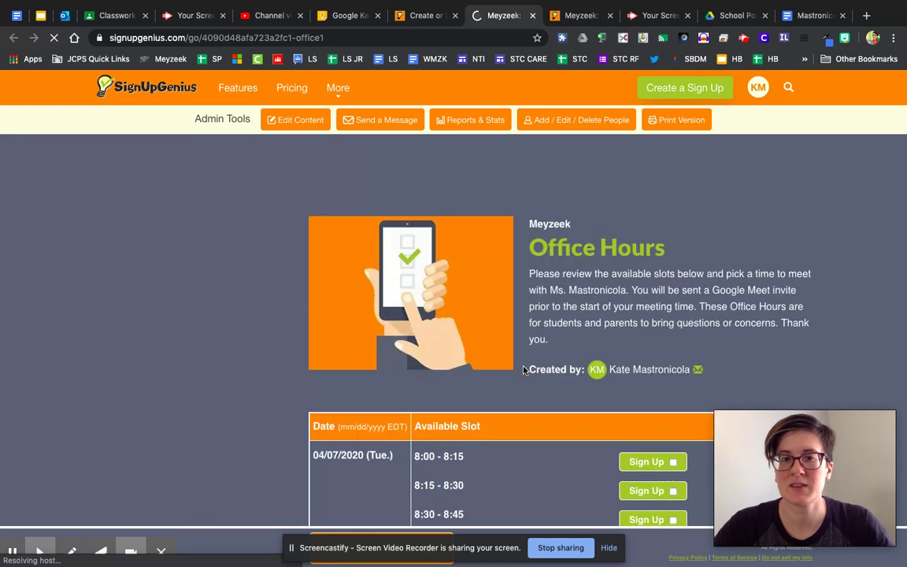
Review the available slots on the published Office Hours page and pin its browser tab
scroll(524, 370, down, 5)
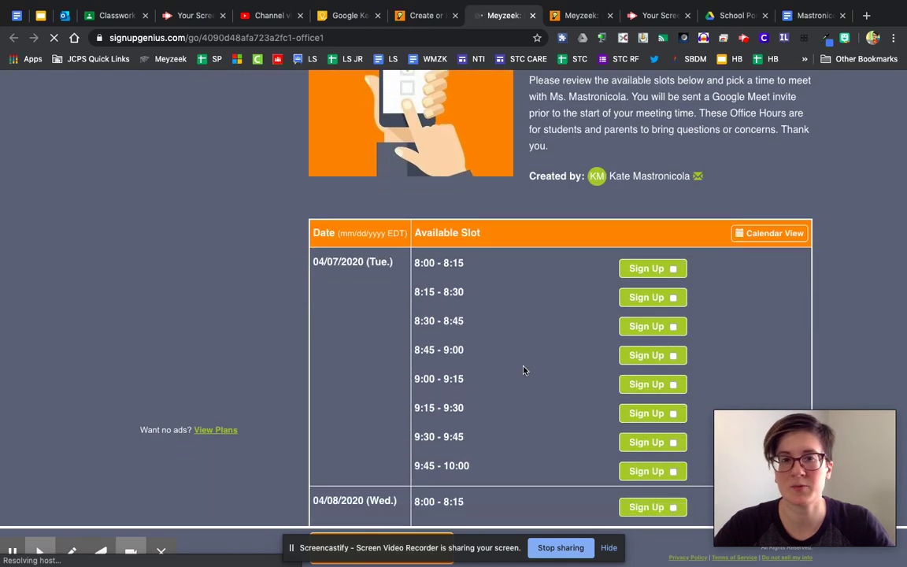
scroll(523, 370, down, 4)
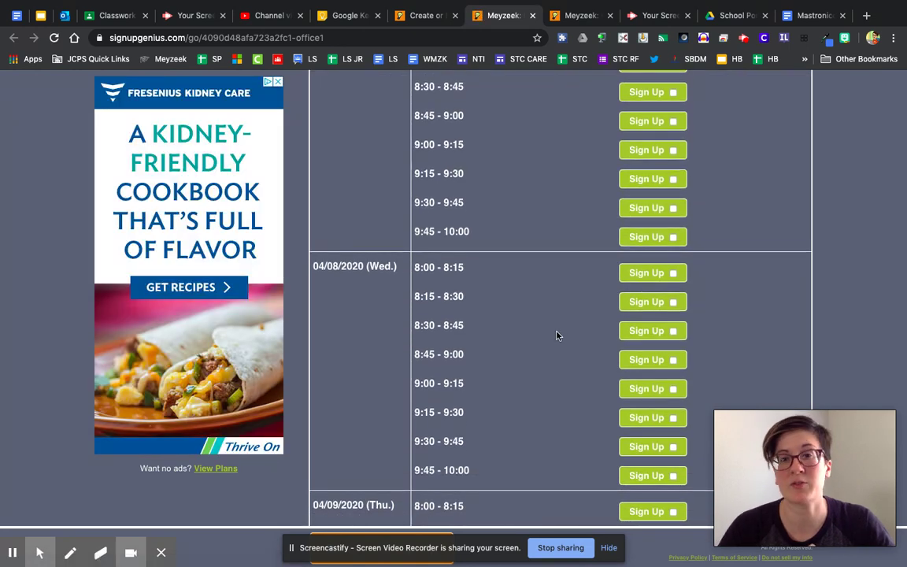
scroll(555, 335, up, 5)
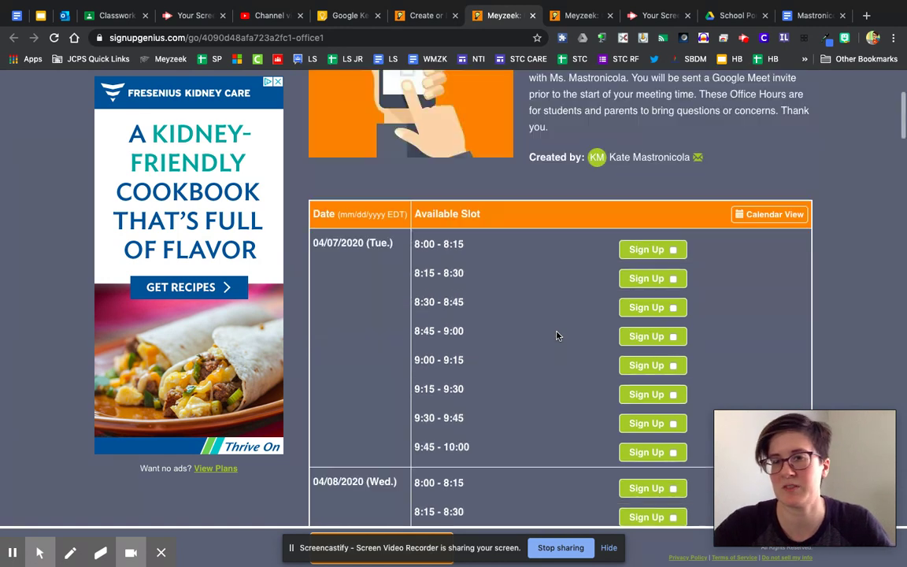
scroll(556, 335, up, 2)
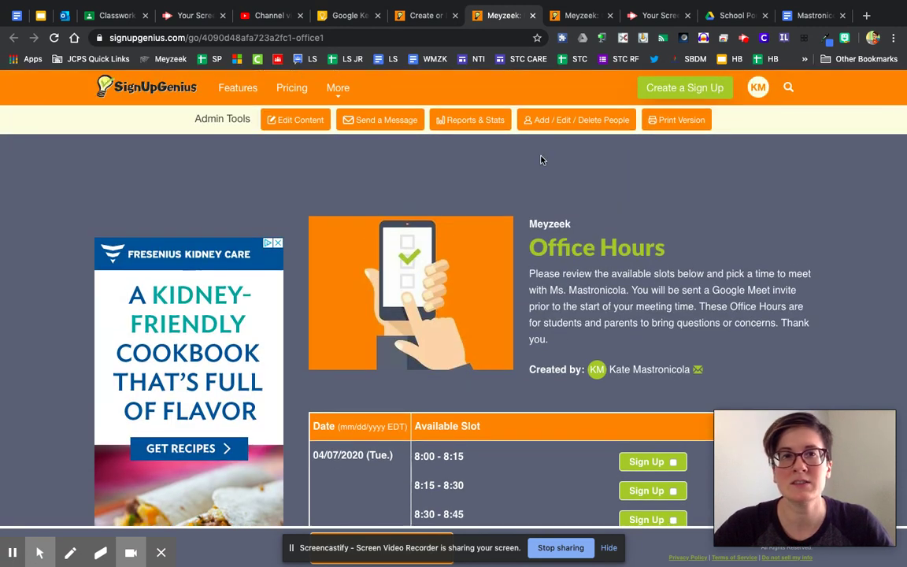
right_click(490, 22)
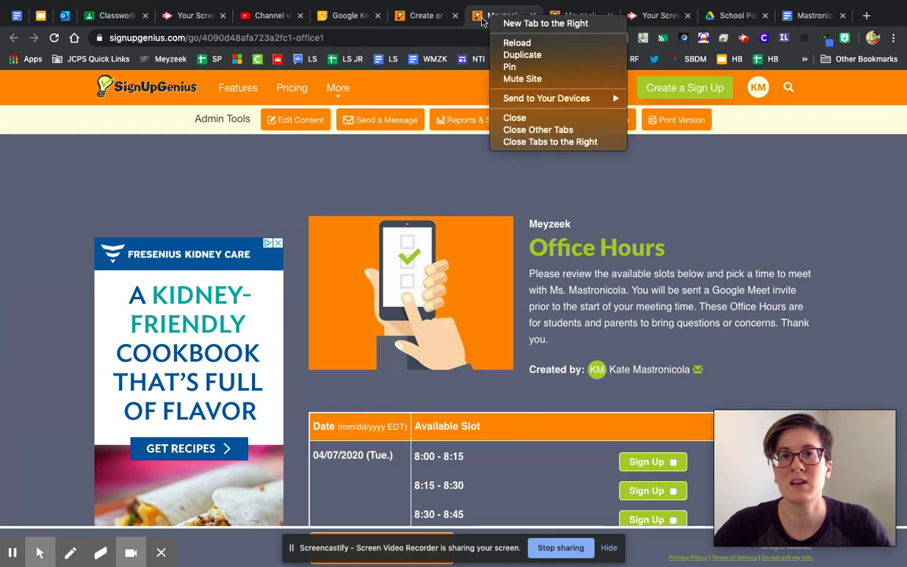
click(524, 70)
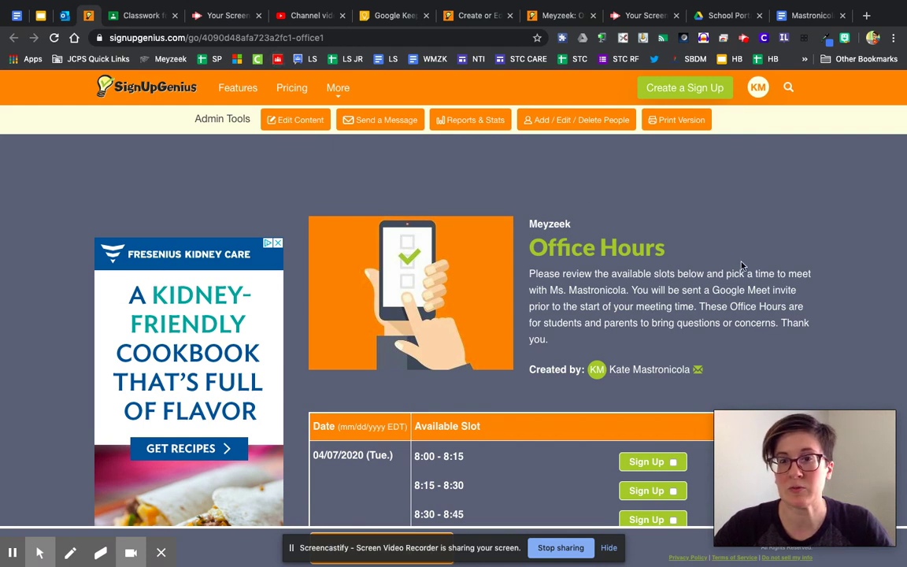
Look over the description and the April 7 time slots on the pinned Office Hours page
scroll(741, 266, down, 2)
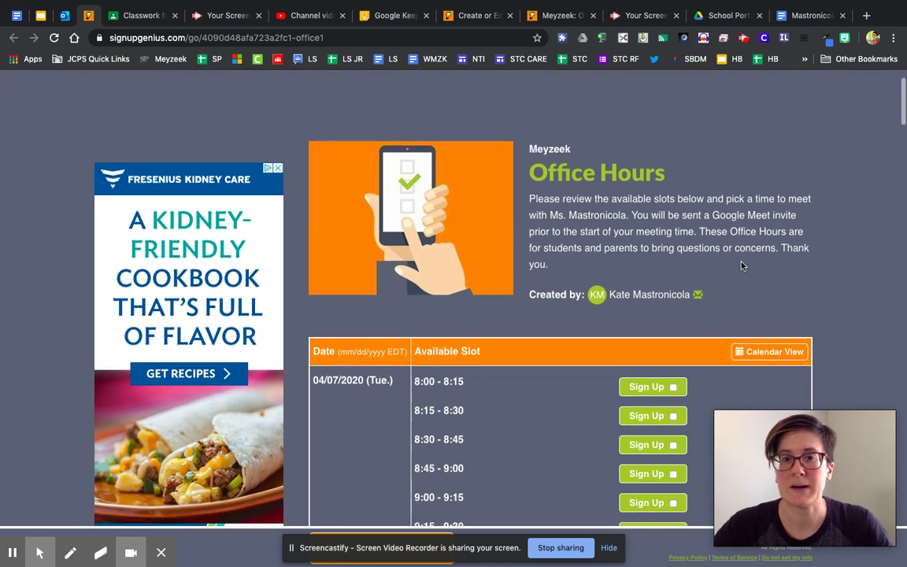
scroll(740, 266, down, 1)
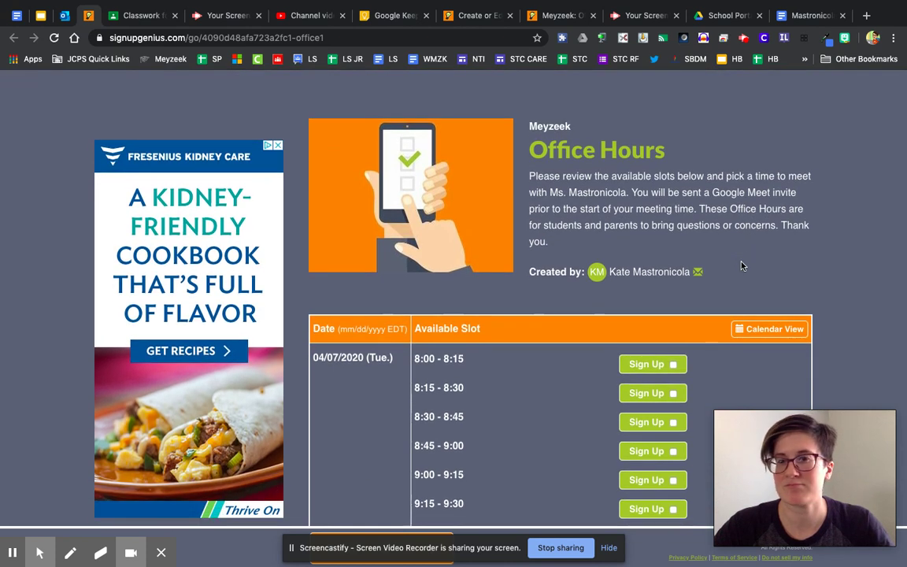
scroll(741, 265, down, 2)
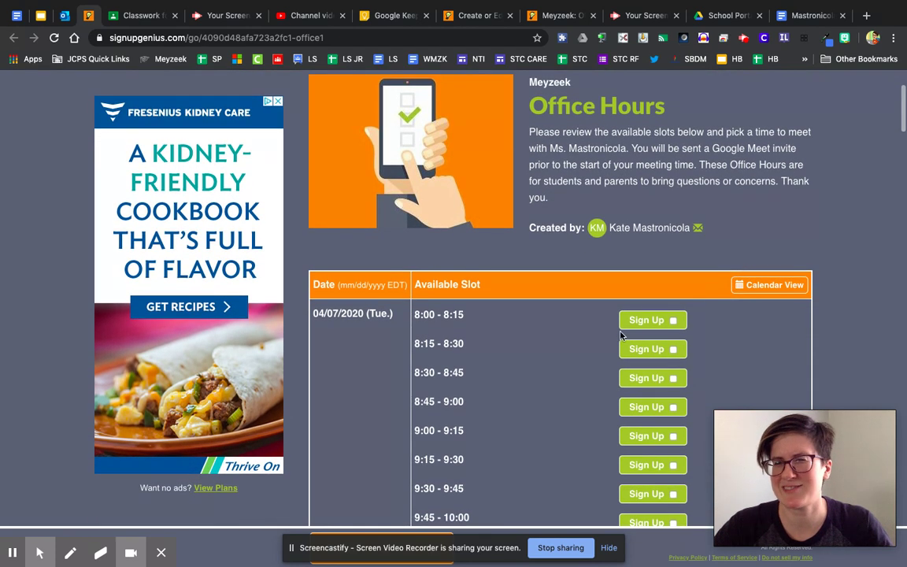
scroll(550, 382, down, 1)
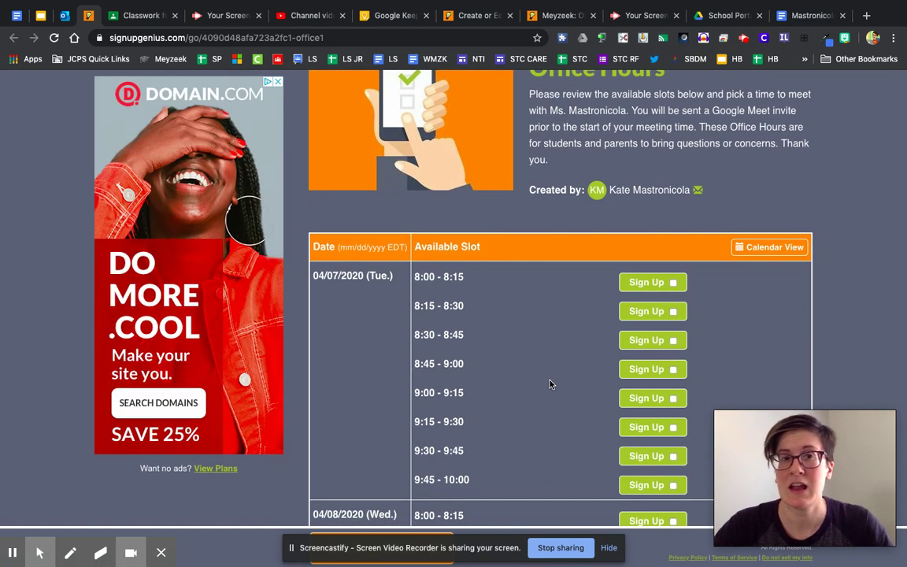
scroll(550, 383, up, 5)
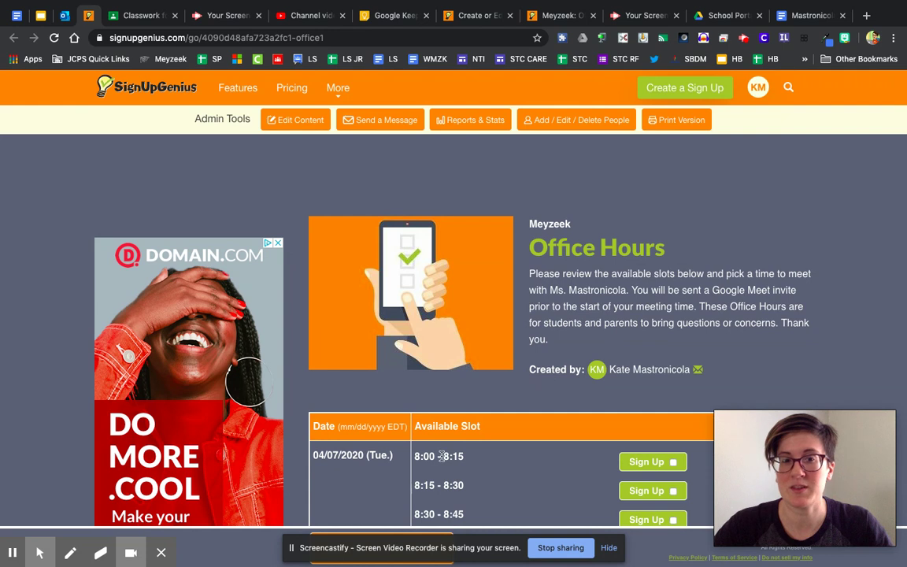